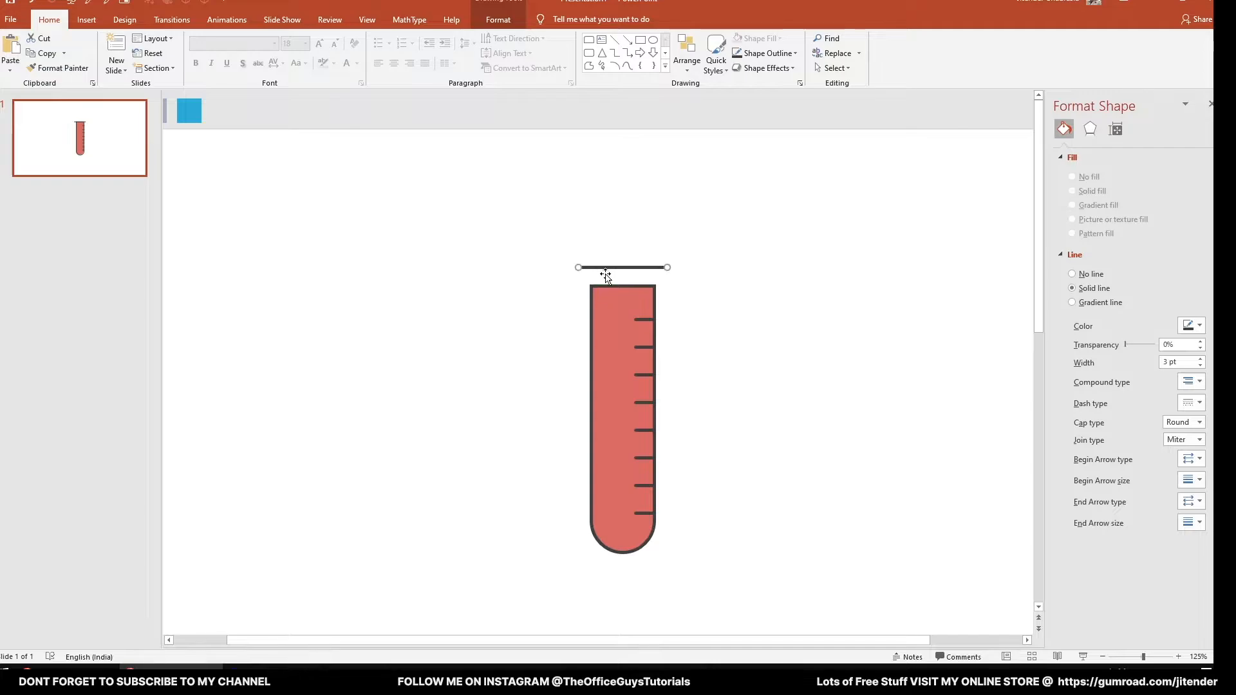
- Extend the tube outline's open end upward until it meets the horizontal rim line
{"action": "left_click", "coordinate": [612, 284]}
{"action": "left_click_drag", "start_coordinate": [623, 286], "coordinate": [623, 268]}
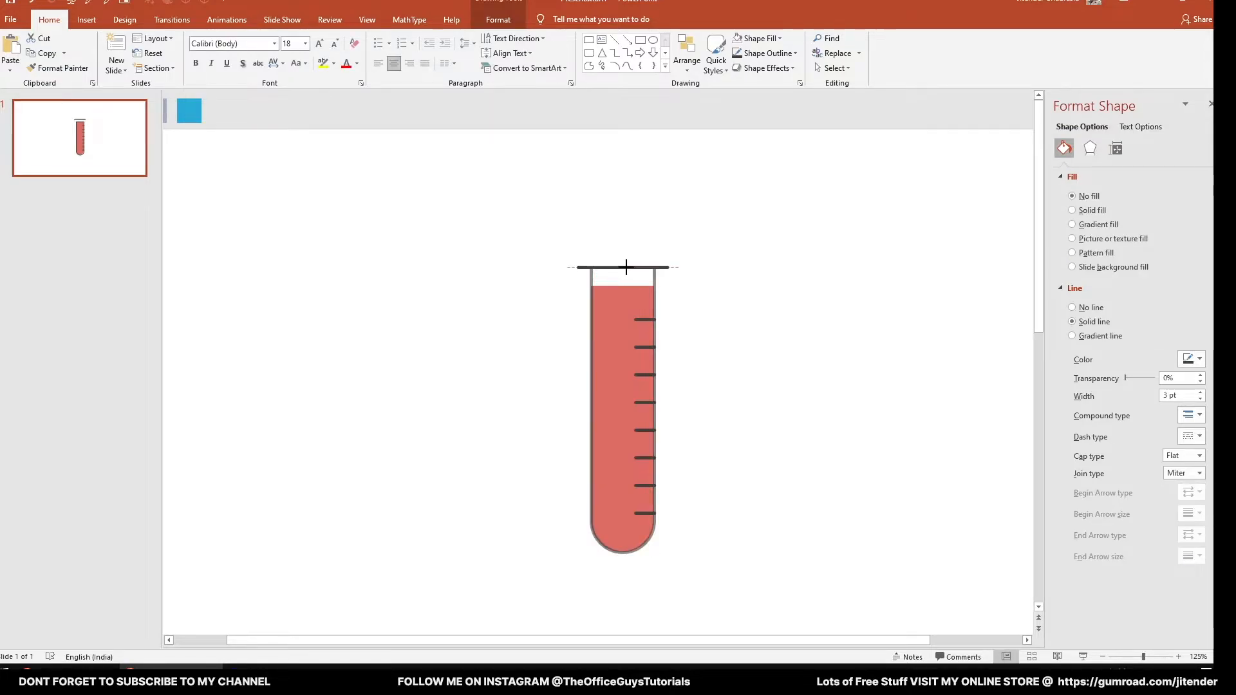
{"action": "left_click", "coordinate": [676, 323]}
- Copy the uppermost graduation mark up to the red liquid's upper edge, aligned with the other marks
{"action": "scroll", "coordinate": [662, 326], "scroll_direction": "up", "scroll_amount": 3}
{"action": "left_click", "coordinate": [674, 295]}
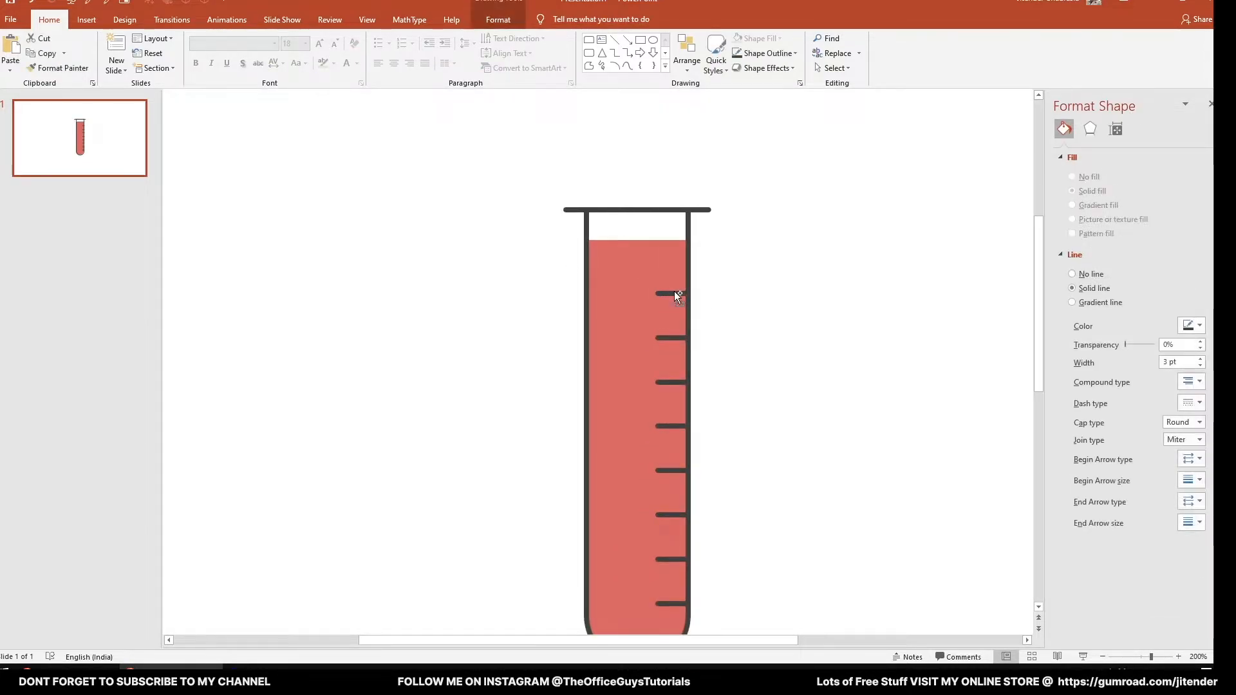
{"action": "left_click_drag", "start_coordinate": [674, 270], "coordinate": [675, 239]}
{"action": "left_click", "coordinate": [751, 281]}
{"action": "scroll", "coordinate": [750, 282], "scroll_direction": "down", "scroll_amount": 3}
{"action": "left_click", "coordinate": [621, 287]}
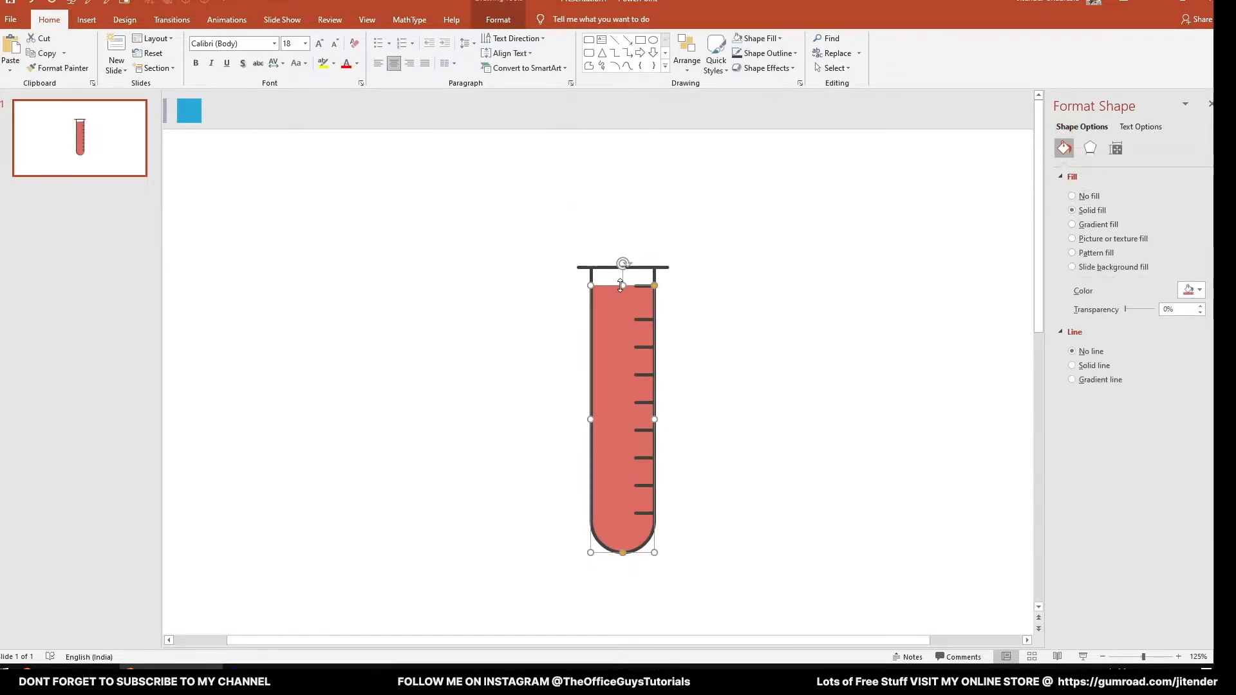
{"action": "left_click", "coordinate": [554, 261]}
{"action": "left_click_drag", "start_coordinate": [534, 228], "coordinate": [750, 626]}
{"action": "left_click", "coordinate": [828, 384]}
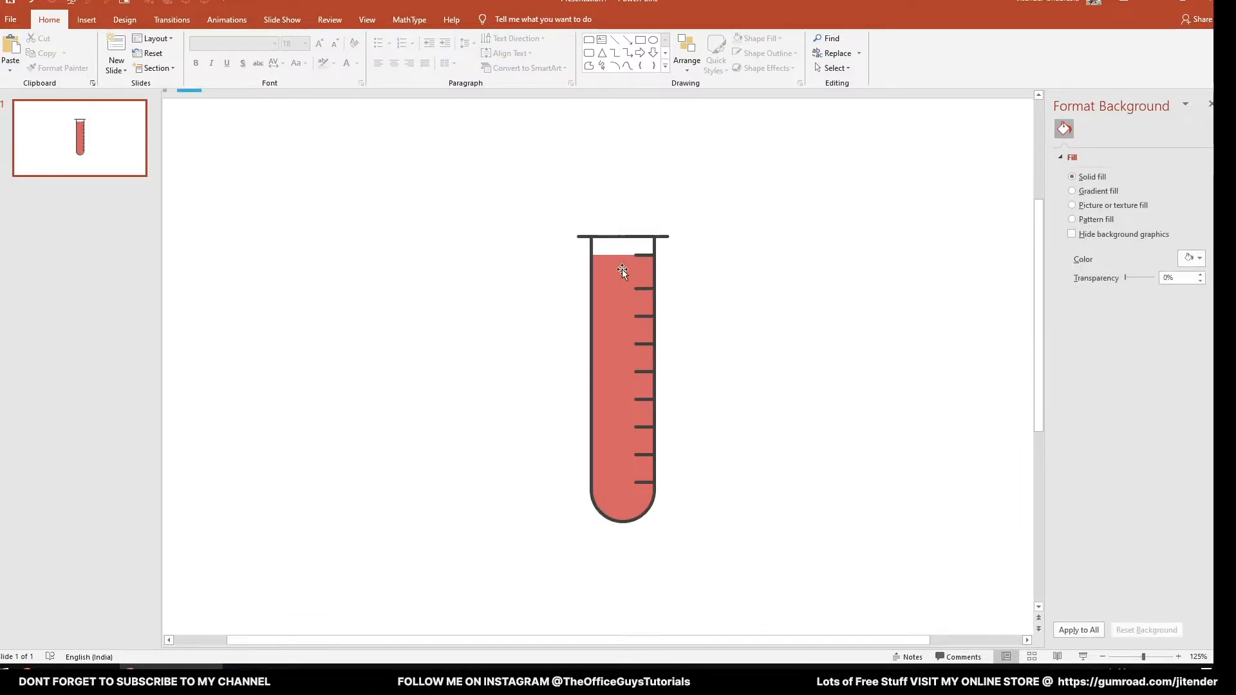
- Try lowering the red liquid's level to the third graduation mark from the tube's base, and undo it
{"action": "left_click", "coordinate": [620, 260]}
{"action": "left_click_drag", "start_coordinate": [622, 256], "coordinate": [618, 427]}
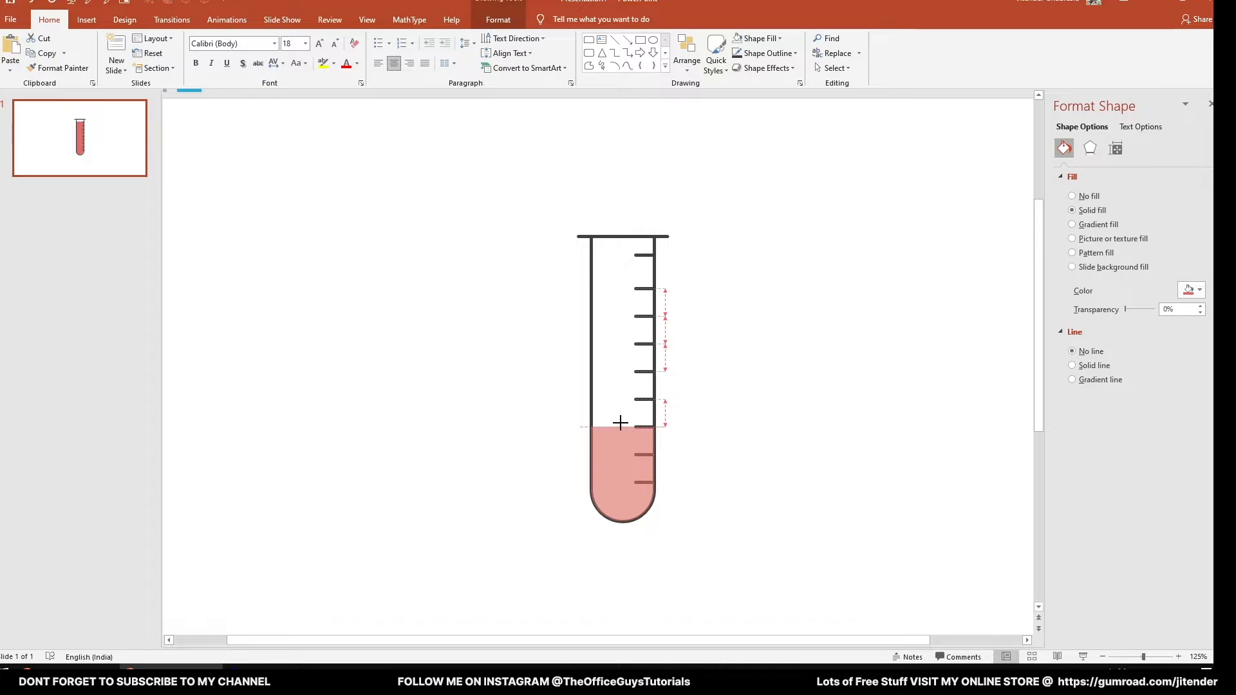
{"action": "left_click", "coordinate": [720, 469]}
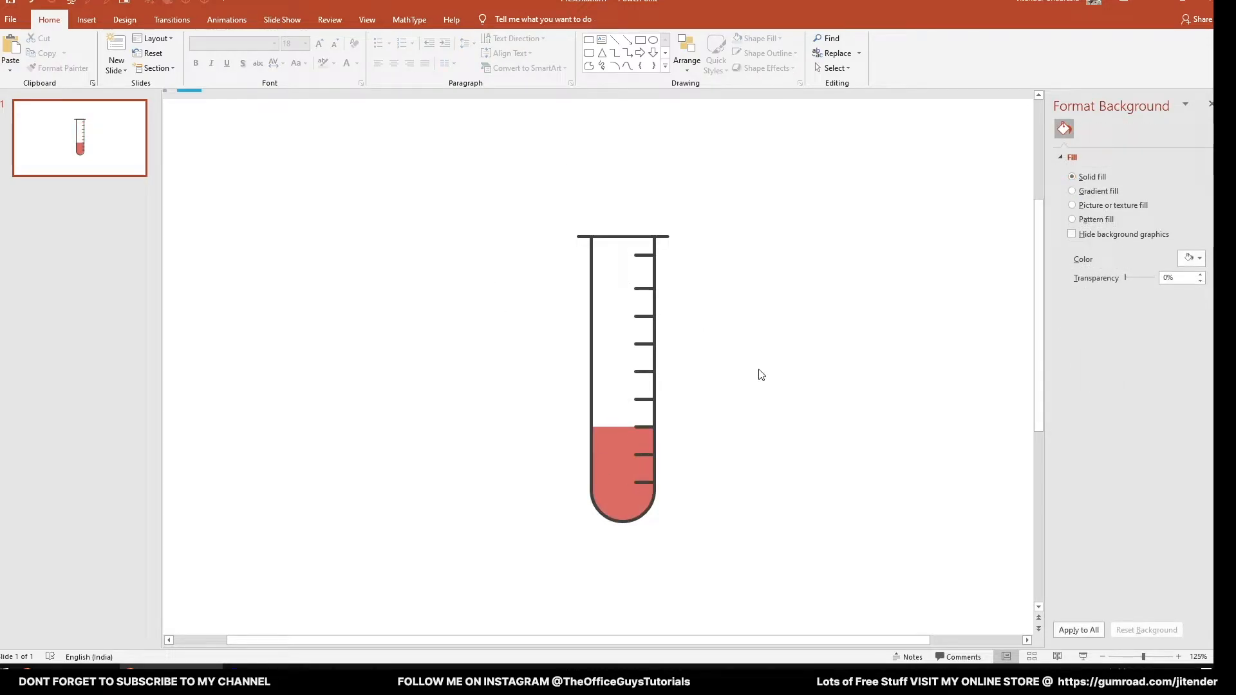
{"action": "key", "text": "ctrl+z"}
{"action": "left_click", "coordinate": [560, 287]}
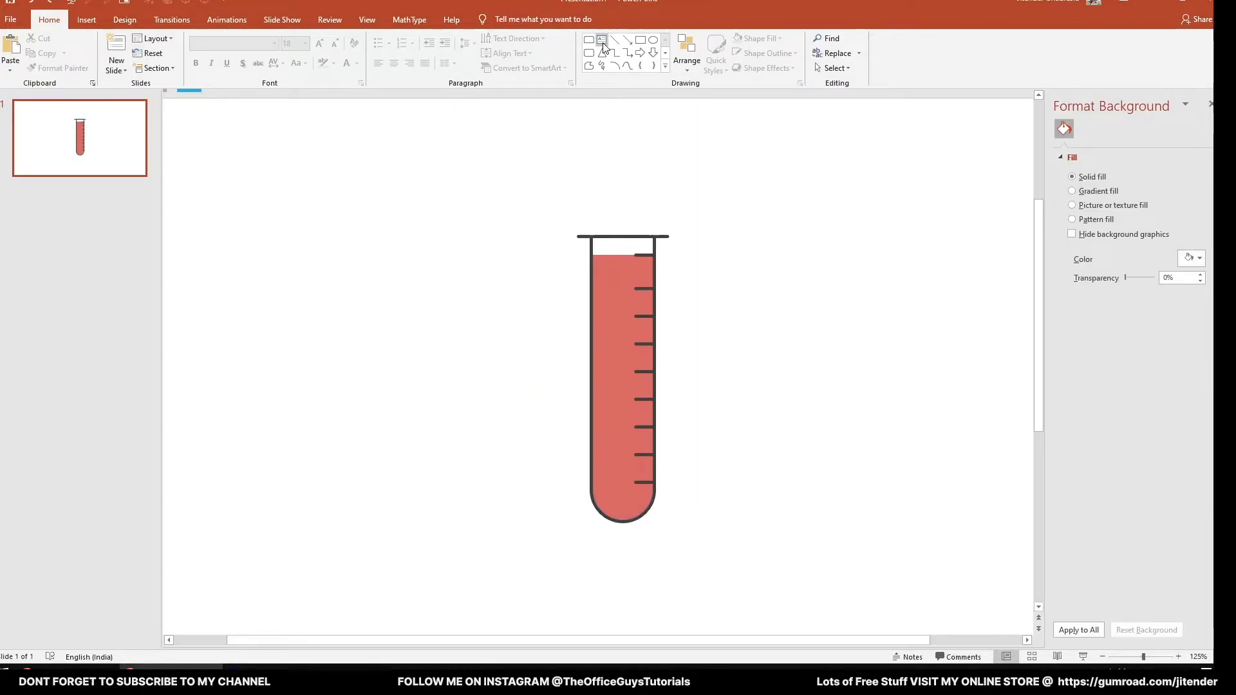
- Add a text box reading "80%" beside the tube's upper end
{"action": "left_click", "coordinate": [602, 41]}
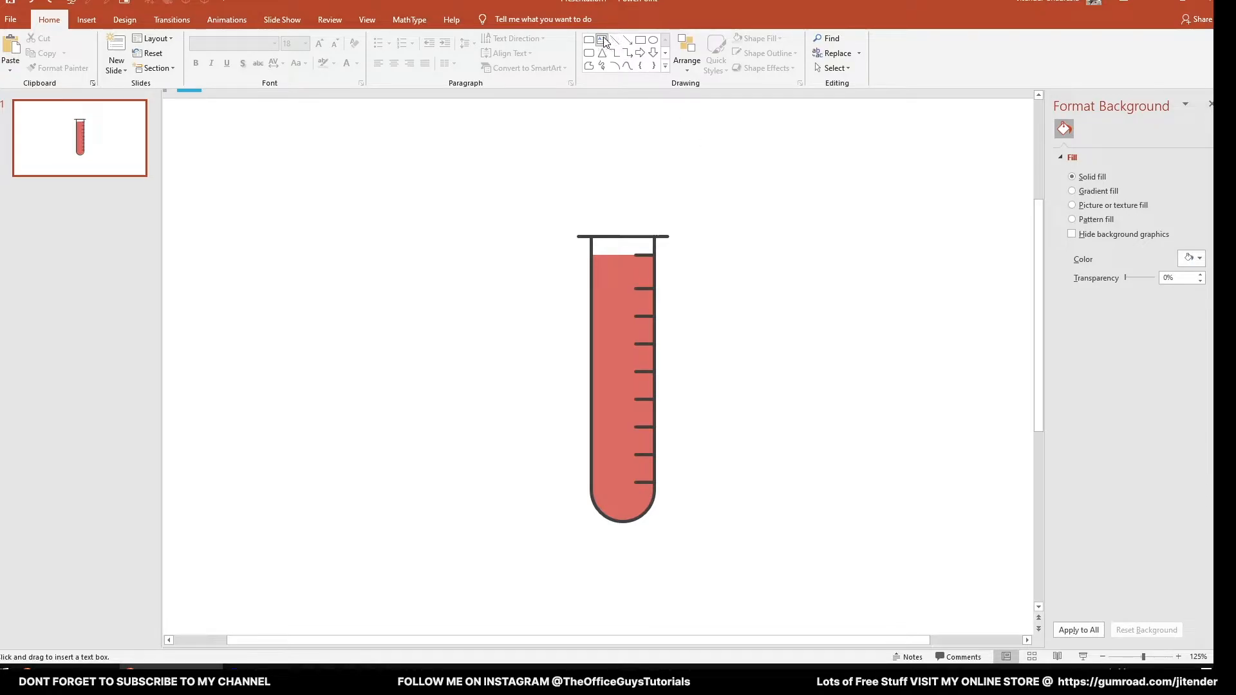
{"action": "left_click", "coordinate": [734, 207]}
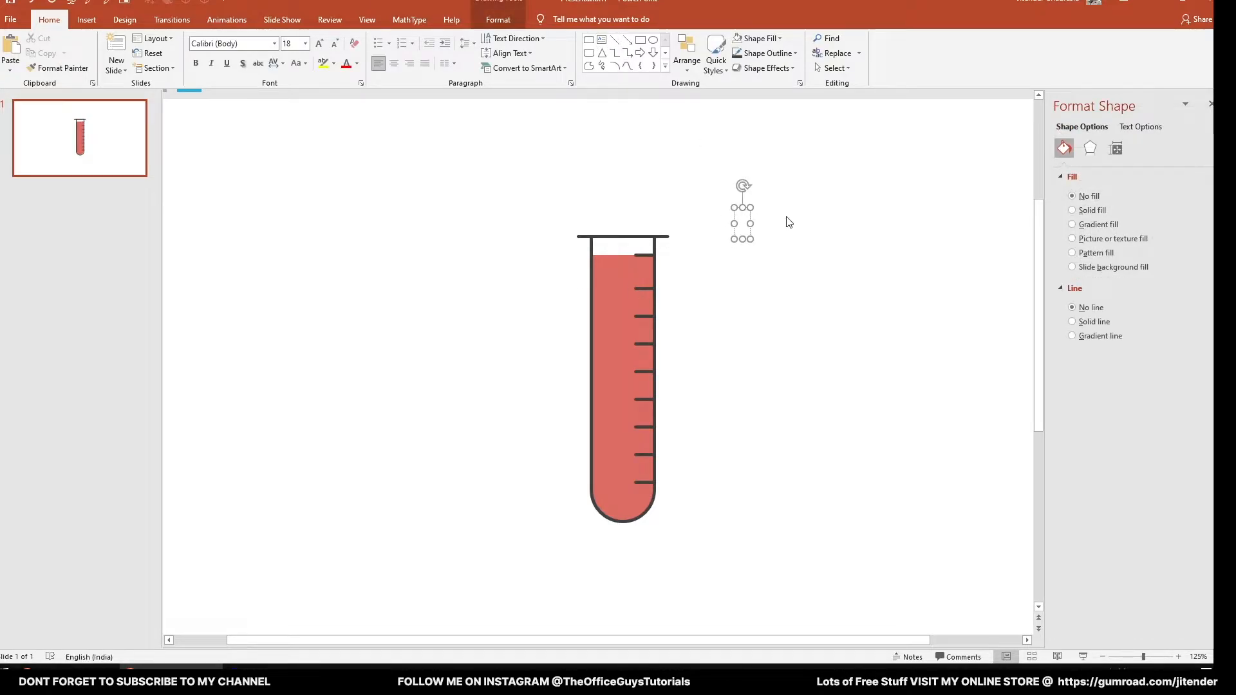
{"action": "type", "text": "80"}
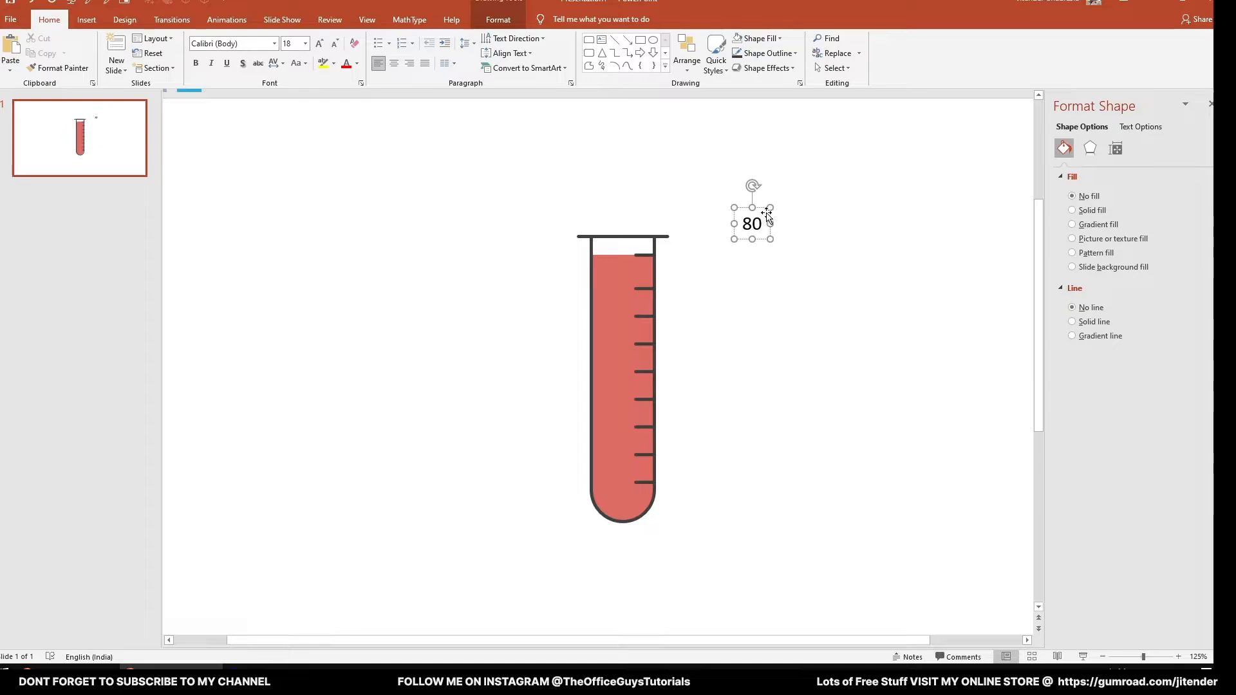
{"action": "type", "text": "%"}
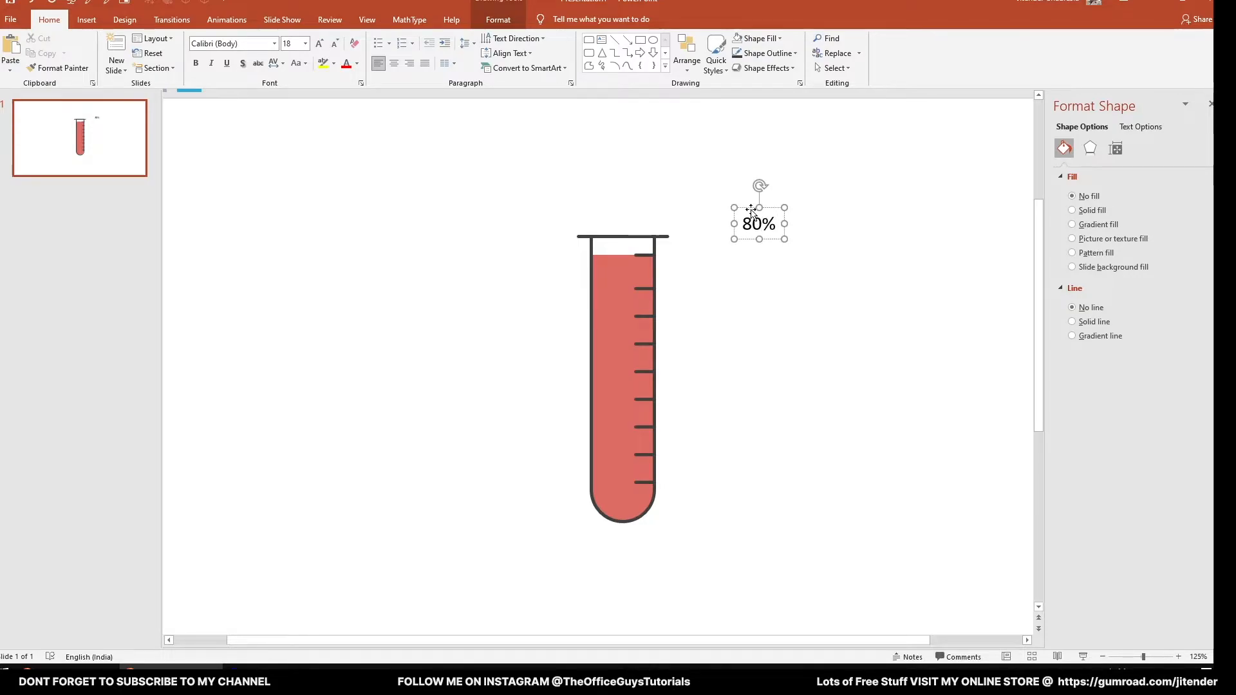
- Format the "80%" text in Montserrat, bold and white
{"action": "key", "text": "ctrl+a"}
{"action": "left_click", "coordinate": [253, 44]}
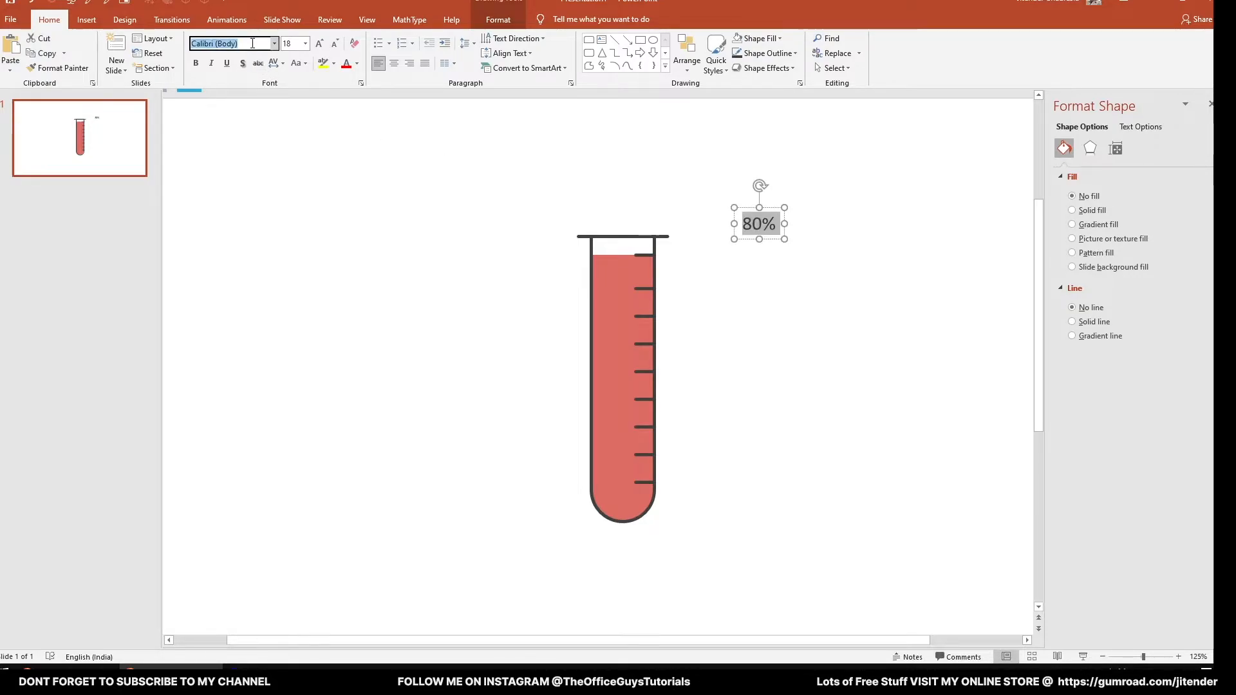
{"action": "type", "text": "Montserrat"}
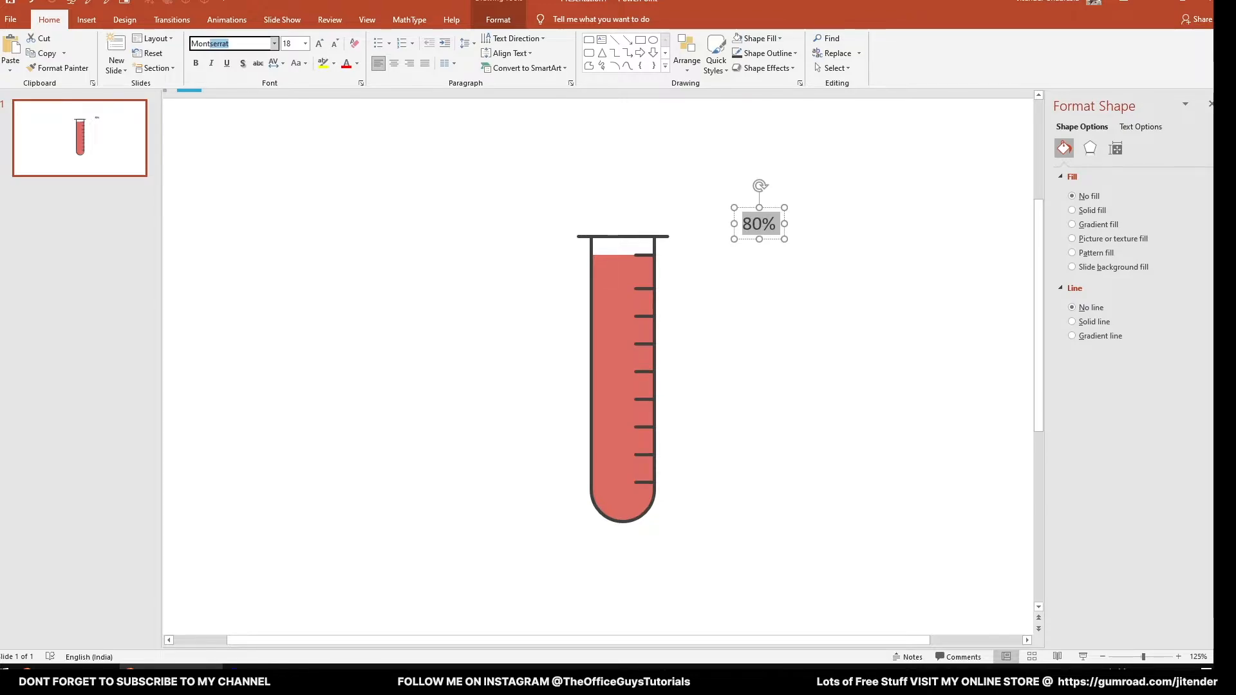
{"action": "key", "text": "Return"}
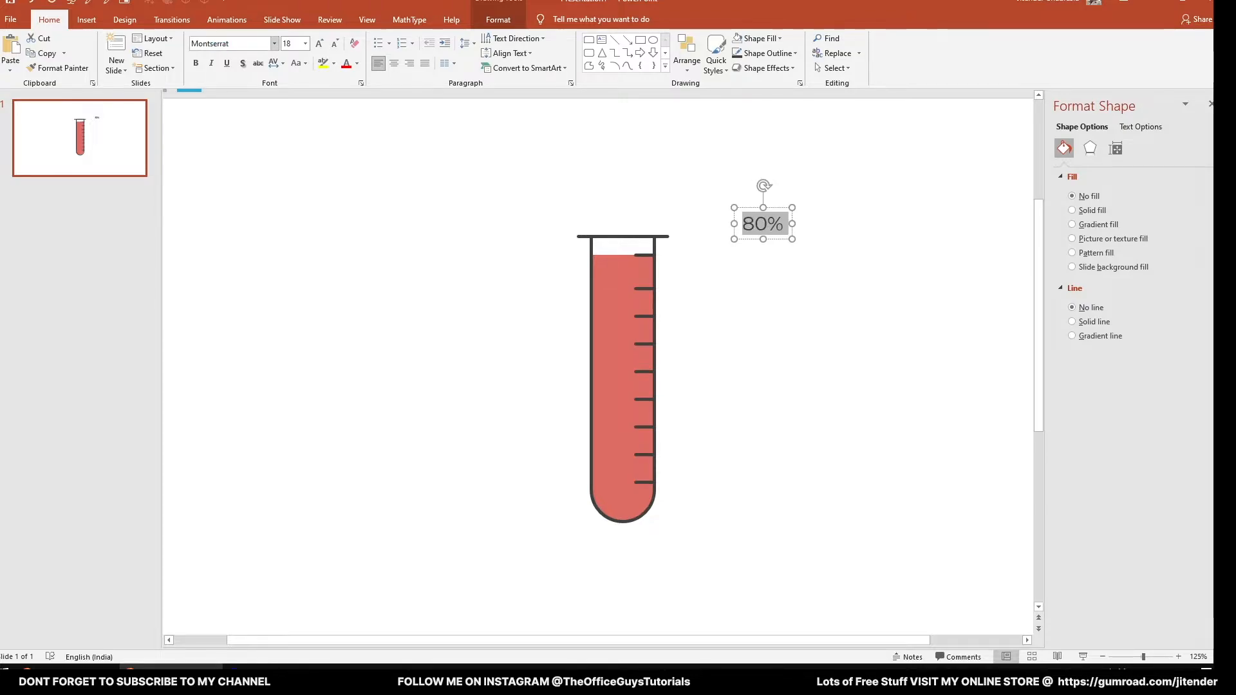
{"action": "left_click", "coordinate": [195, 63]}
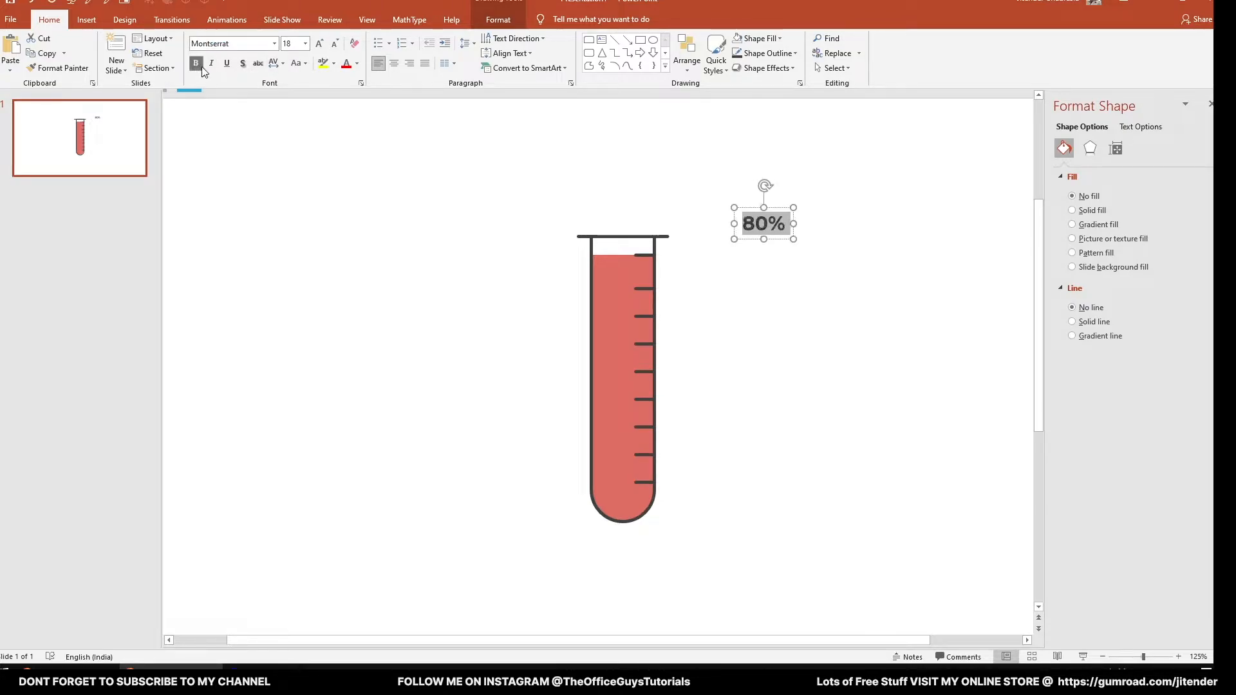
{"action": "left_click", "coordinate": [359, 62]}
{"action": "left_click", "coordinate": [350, 98]}
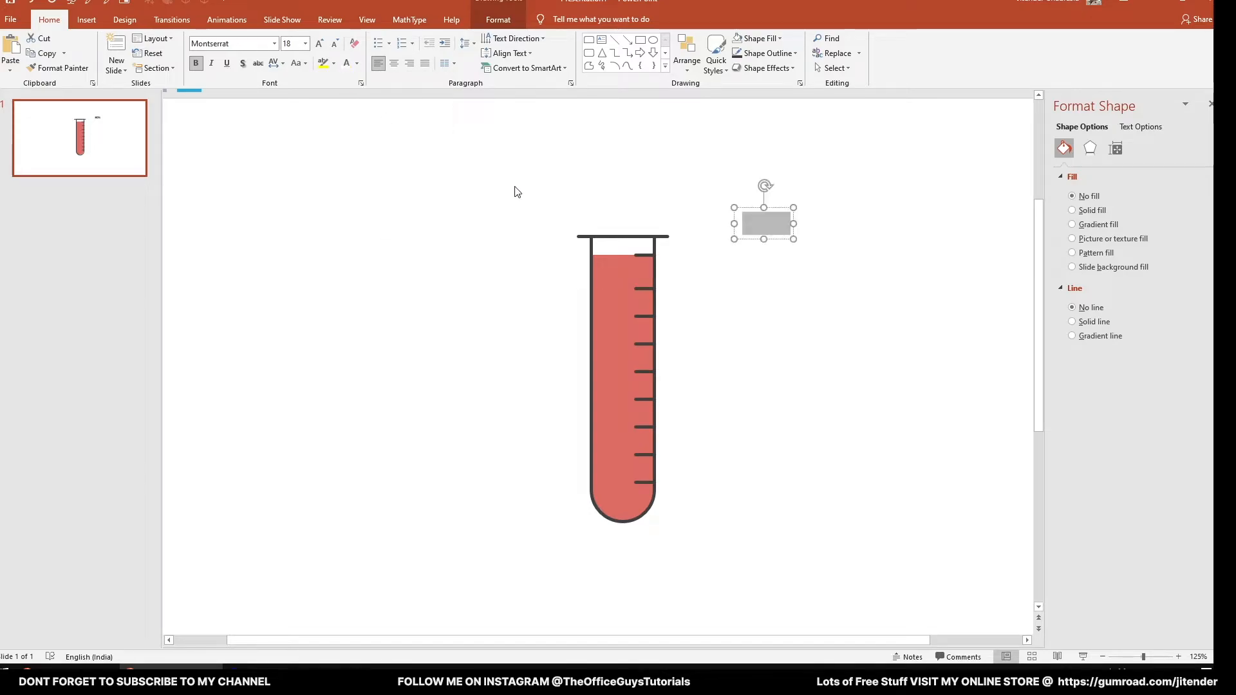
- Move the "80%" label onto the red liquid, center its text and place it just below the second graduation mark
{"action": "left_click_drag", "start_coordinate": [748, 245], "coordinate": [610, 287]}
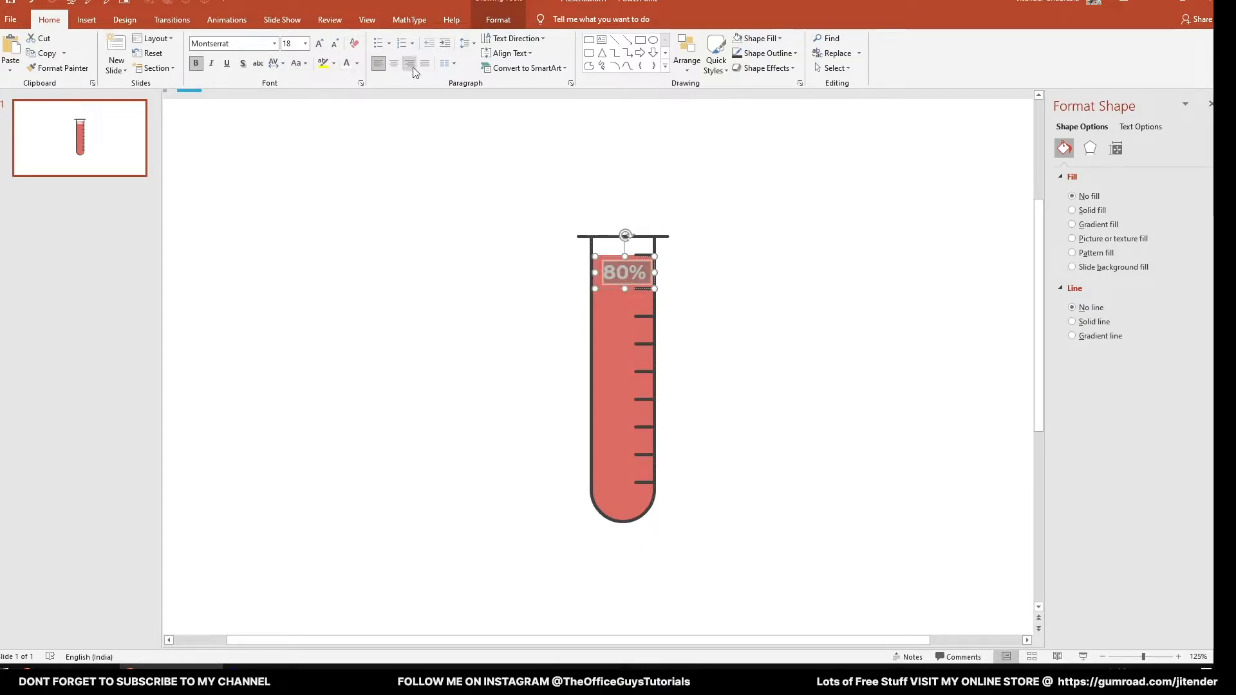
{"action": "left_click", "coordinate": [393, 63]}
{"action": "left_click_drag", "start_coordinate": [608, 256], "coordinate": [626, 319]}
{"action": "left_click", "coordinate": [504, 308]}
- Lower the red liquid's upper edge to the second graduation mark, just above the "80%" label
{"action": "left_click", "coordinate": [619, 267]}
{"action": "left_click_drag", "start_coordinate": [624, 256], "coordinate": [628, 288]}
{"action": "left_click", "coordinate": [668, 298]}
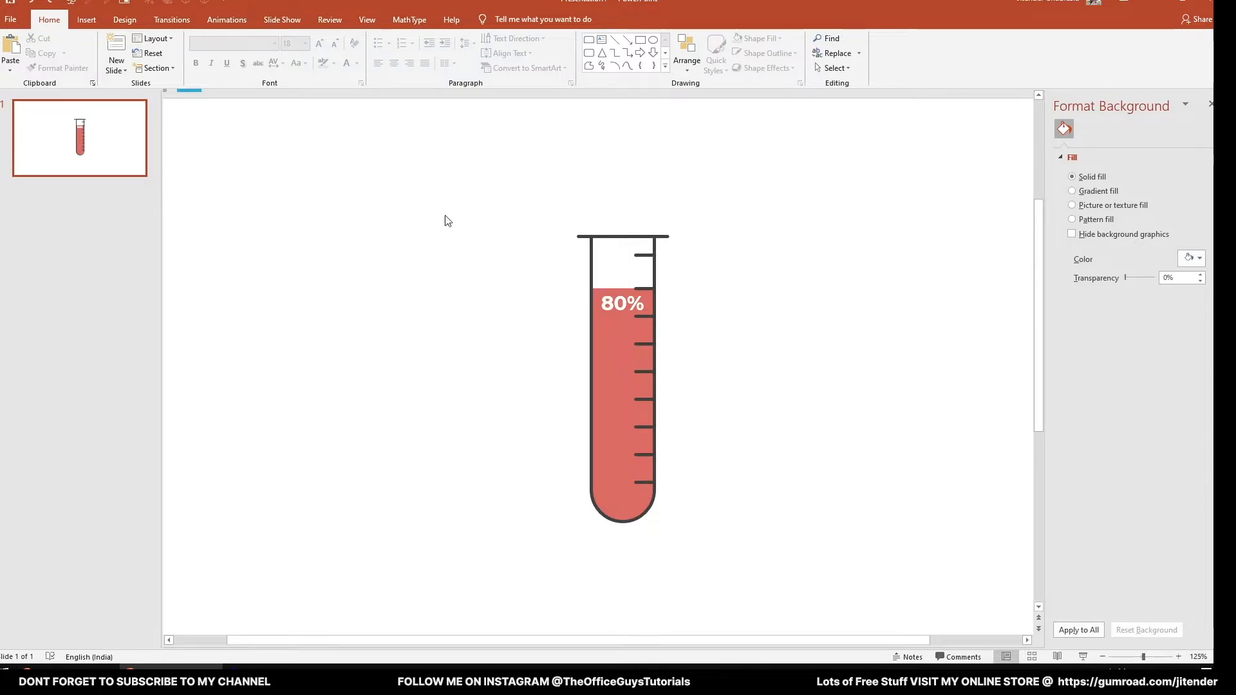
- Apply the Wipe entrance animation to the red liquid
{"action": "left_click", "coordinate": [226, 19]}
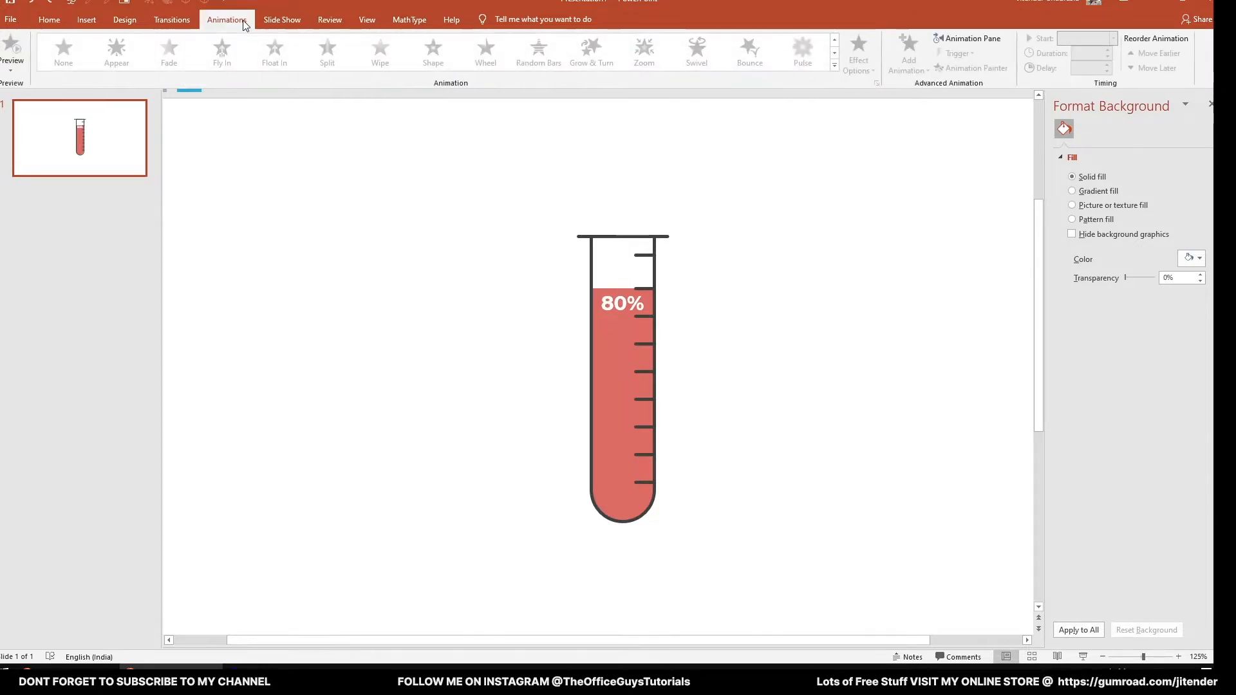
{"action": "left_click", "coordinate": [617, 328]}
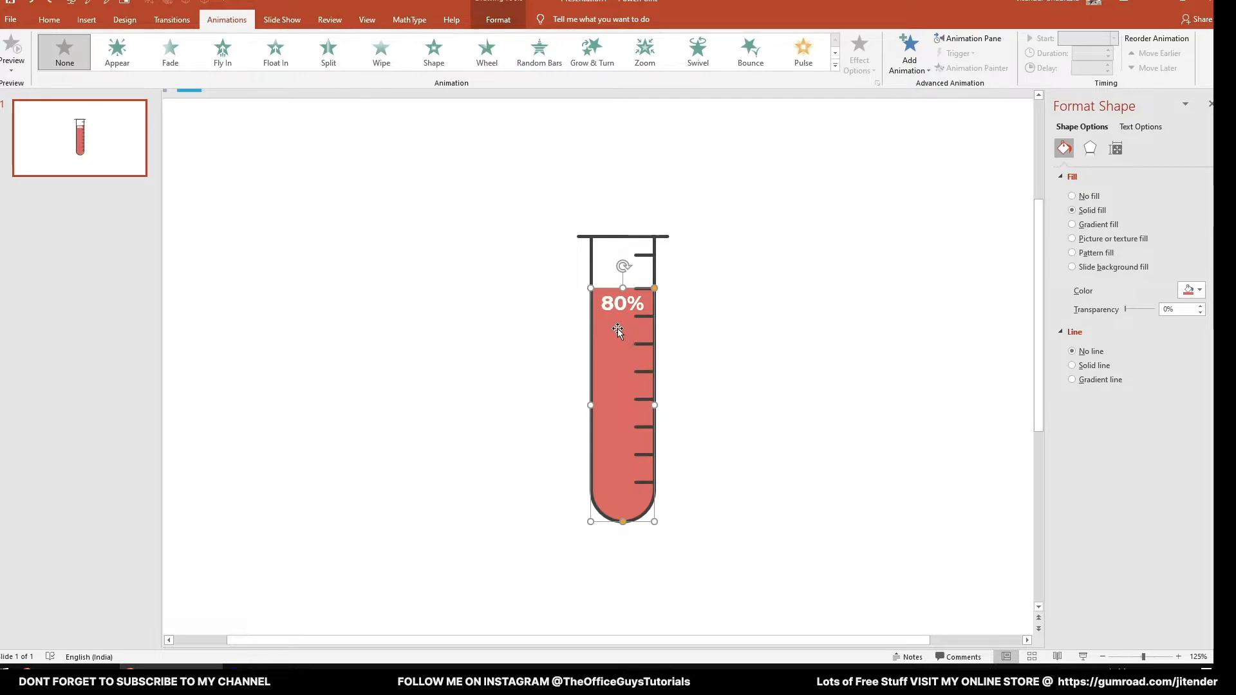
{"action": "left_click", "coordinate": [383, 53]}
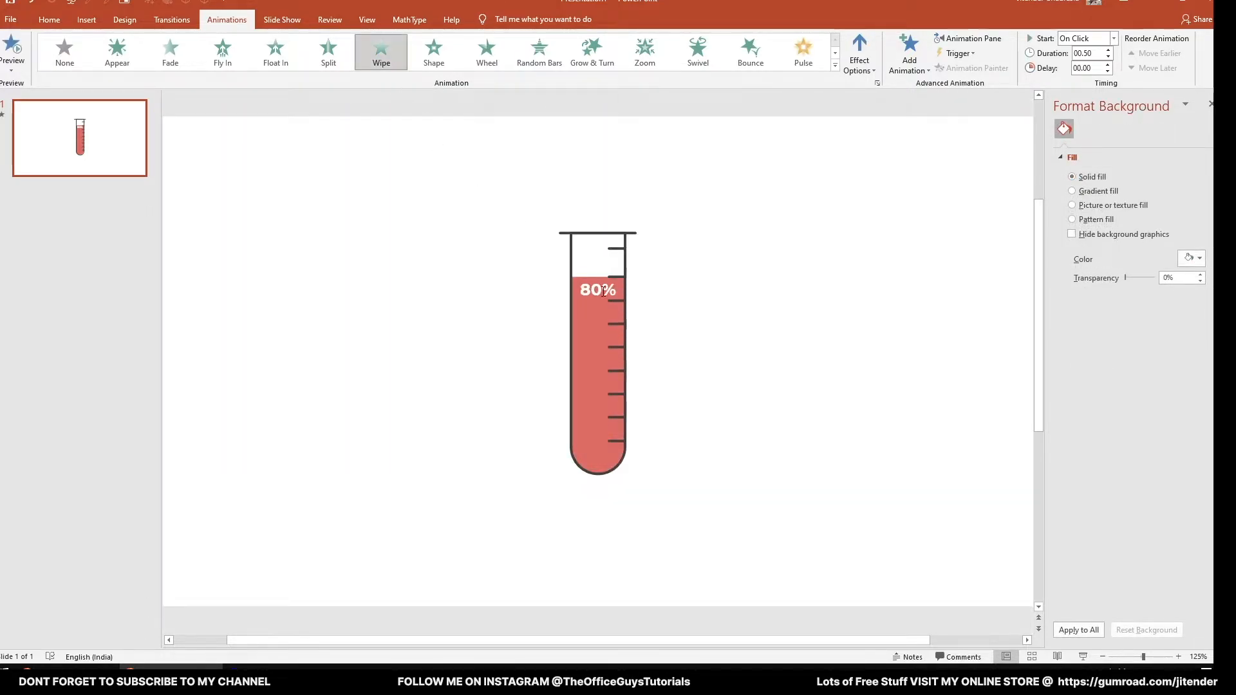
- Play the liquid's Wipe animation in the slide show and return to editing
{"action": "left_click", "coordinate": [1085, 657]}
{"action": "left_click", "coordinate": [771, 475]}
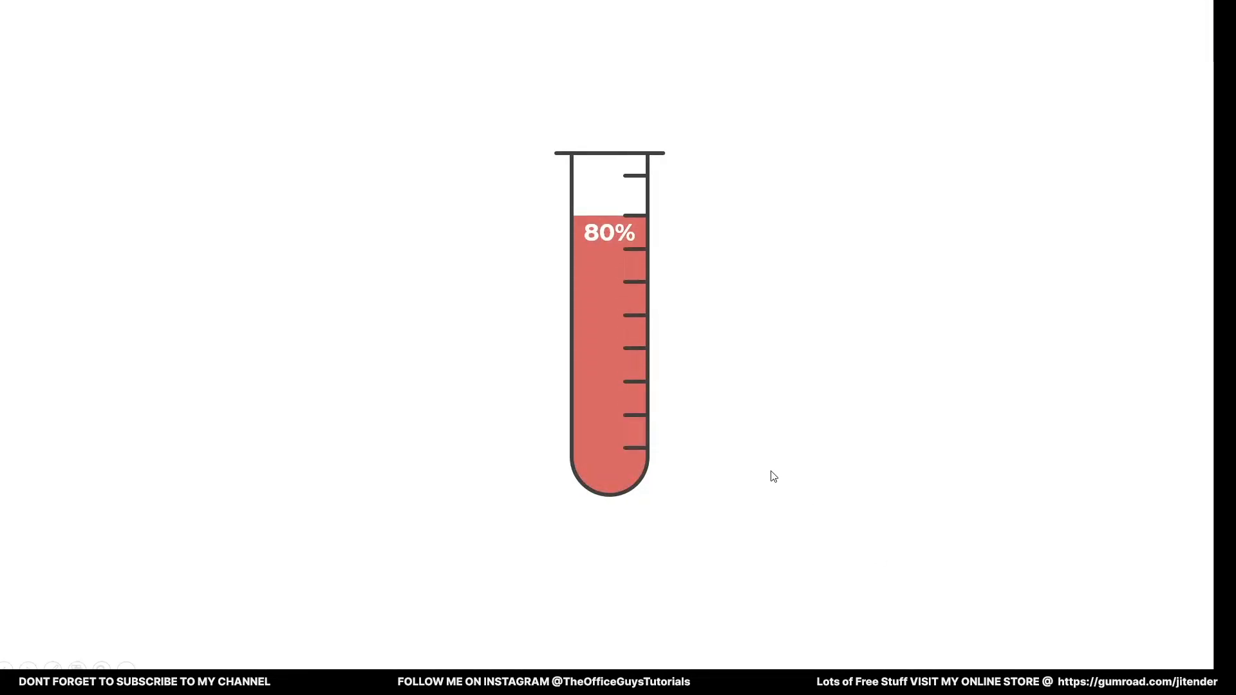
{"action": "key", "text": "Escape"}
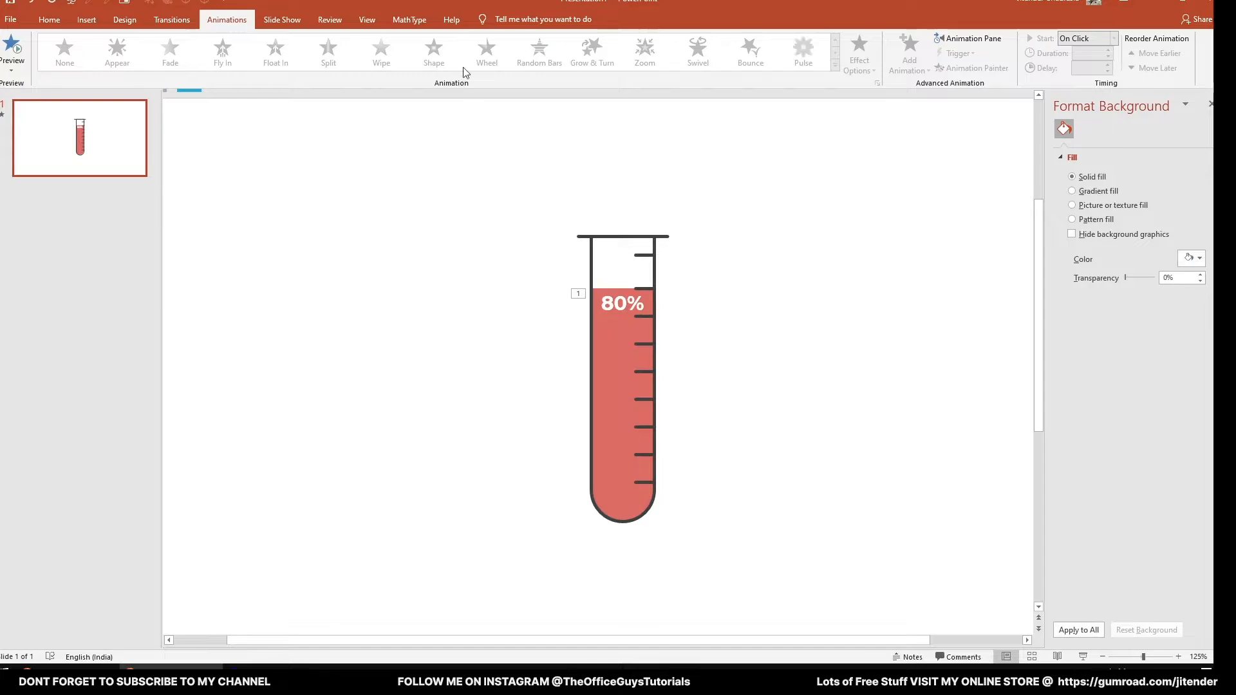
- Draw a circle about 0.42 cm across in the slide's empty upper-left area and duplicate it into a cluster of four
{"action": "left_click", "coordinate": [50, 19]}
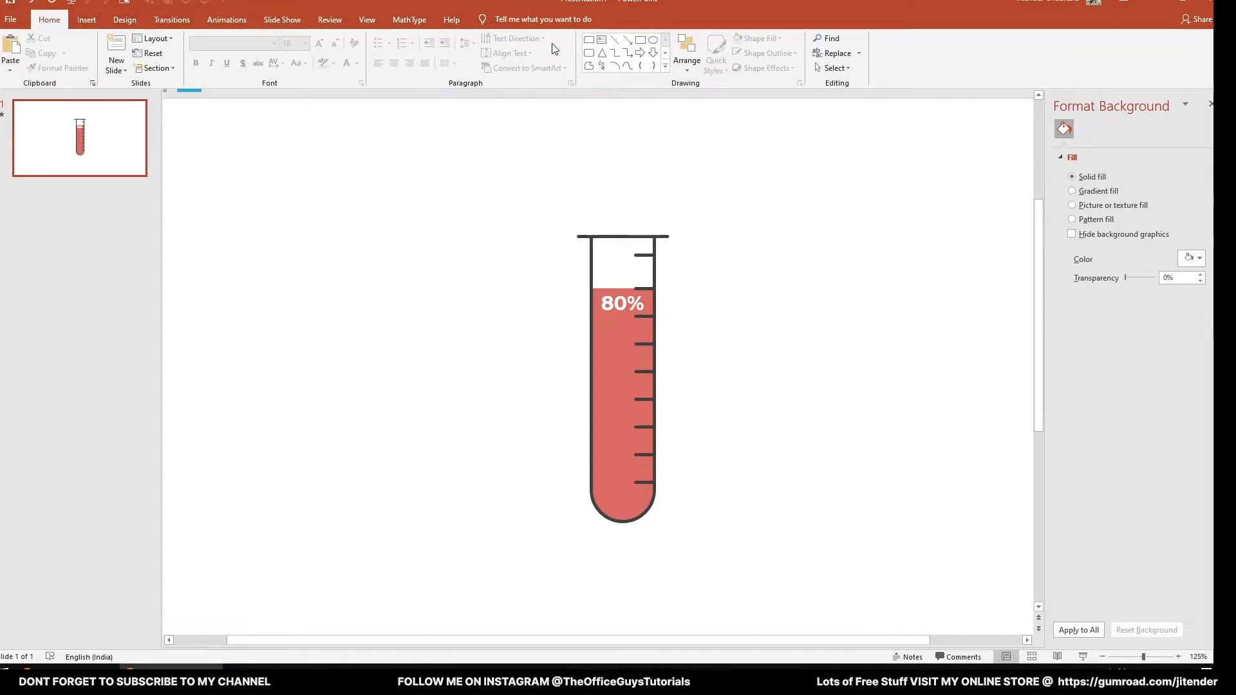
{"action": "left_click", "coordinate": [654, 40]}
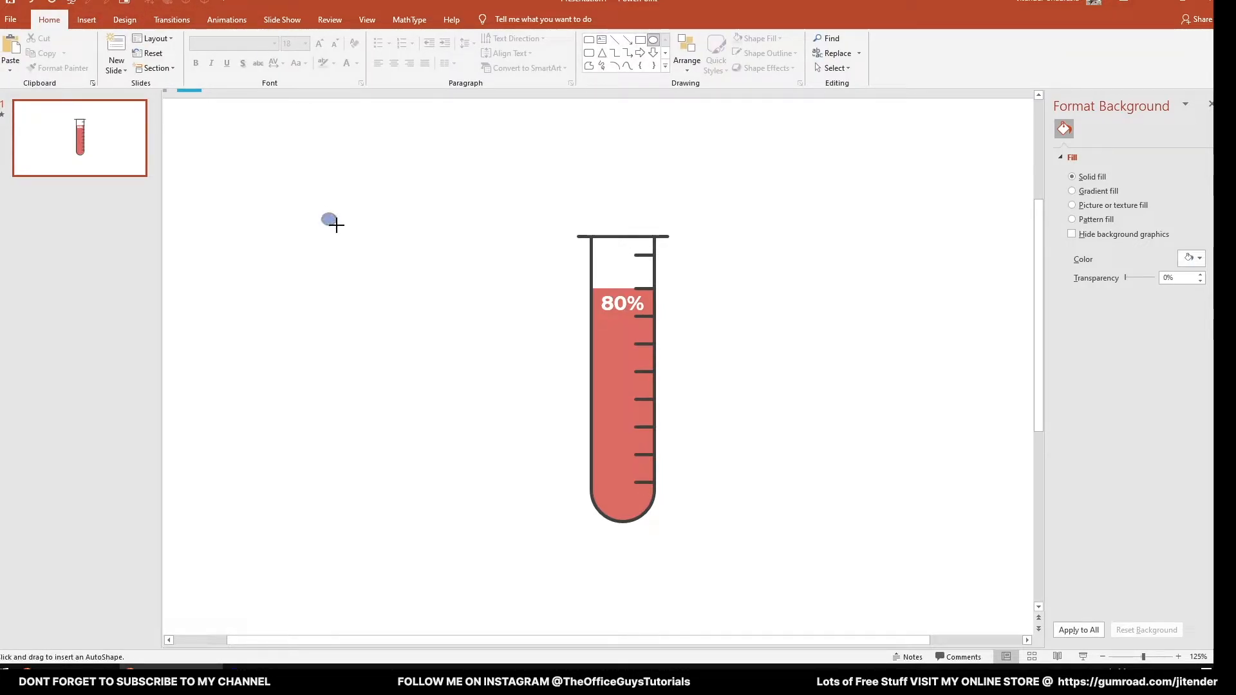
{"action": "left_click_drag", "start_coordinate": [331, 223], "coordinate": [349, 245]}
{"action": "scroll", "coordinate": [350, 246], "scroll_direction": "up", "scroll_amount": 5}
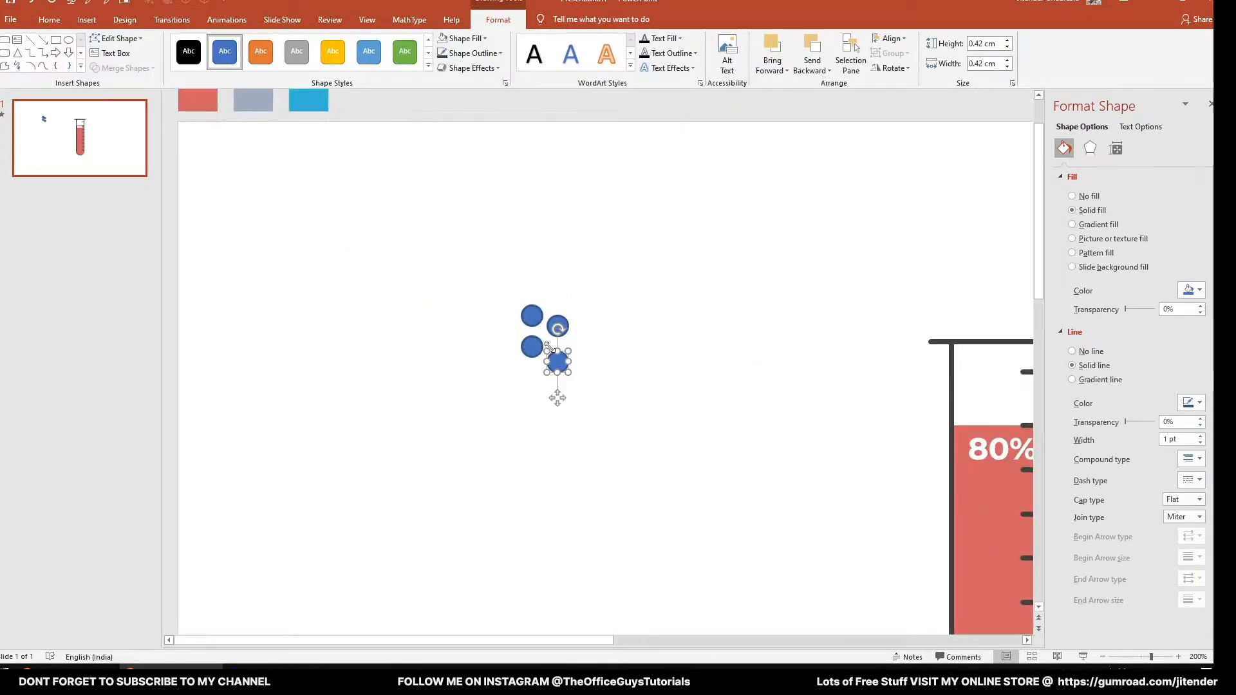
- Enlarge some circles to varied sizes, one to about 0.89 cm, and add copies to make a cluster of six
{"action": "left_click_drag", "start_coordinate": [571, 375], "coordinate": [590, 395]}
{"action": "left_click", "coordinate": [559, 327]}
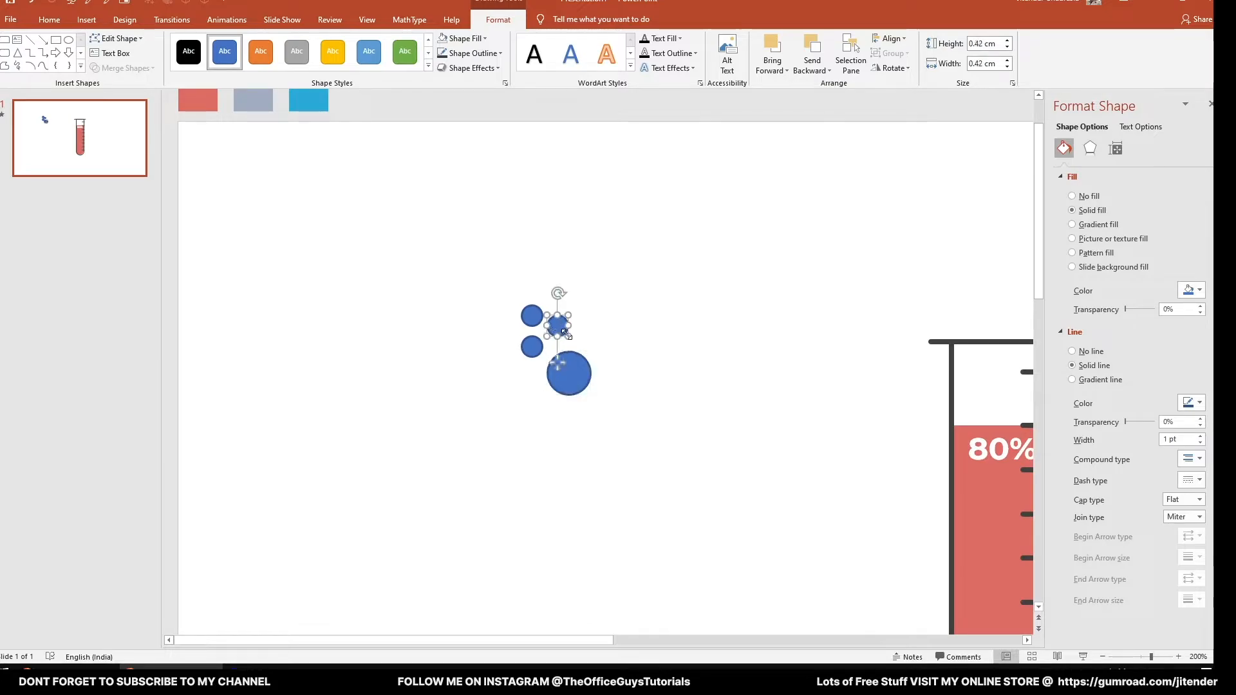
{"action": "left_click_drag", "start_coordinate": [568, 337], "coordinate": [614, 371]}
{"action": "left_click", "coordinate": [539, 350], "text": "ctrl"}
{"action": "left_click", "coordinate": [607, 319]}
{"action": "left_click", "coordinate": [615, 322]}
{"action": "left_click_drag", "start_coordinate": [562, 329], "coordinate": [524, 328]}
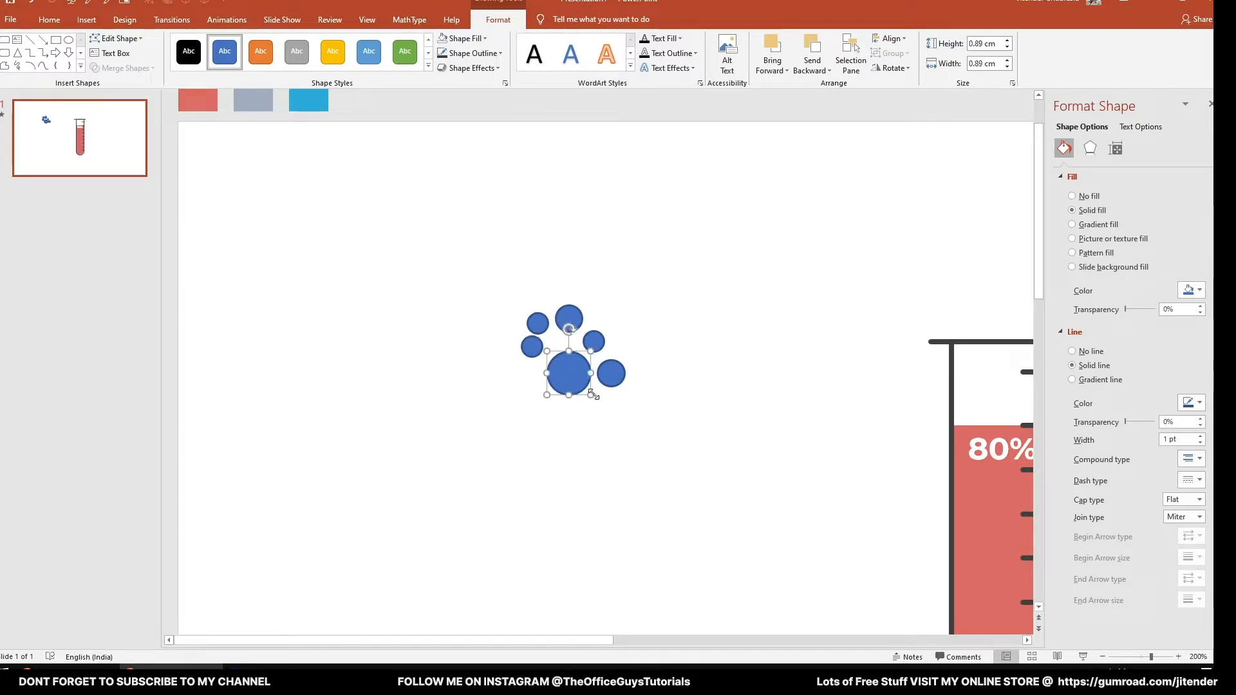
- Shrink the largest circle, move it into the cluster's middle and add copies around it to make eight bubbles
{"action": "left_click_drag", "start_coordinate": [581, 386], "coordinate": [535, 387]}
{"action": "left_click", "coordinate": [568, 396]}
{"action": "left_click", "coordinate": [609, 407]}
{"action": "left_click_drag", "start_coordinate": [595, 342], "coordinate": [581, 386]}
{"action": "left_click", "coordinate": [592, 427]}
- Fill all eight bubble circles with light grey
{"action": "left_click_drag", "start_coordinate": [480, 251], "coordinate": [668, 492]}
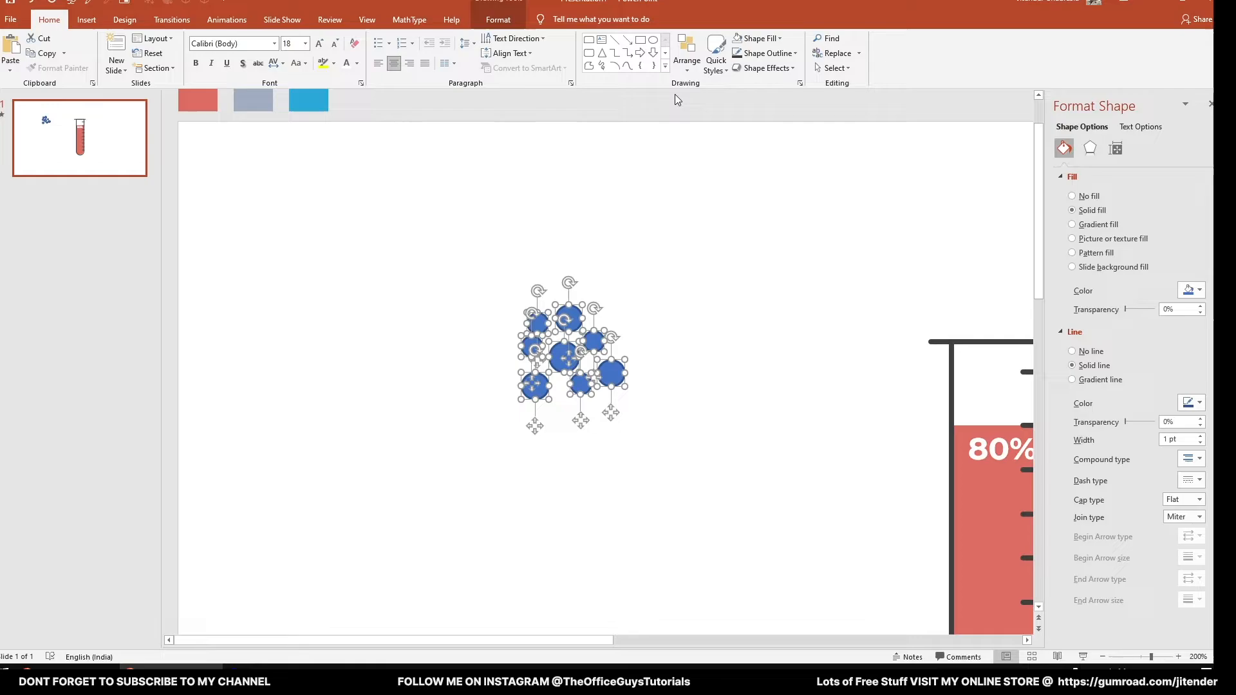
{"action": "left_click", "coordinate": [775, 52]}
{"action": "left_click", "coordinate": [774, 39]}
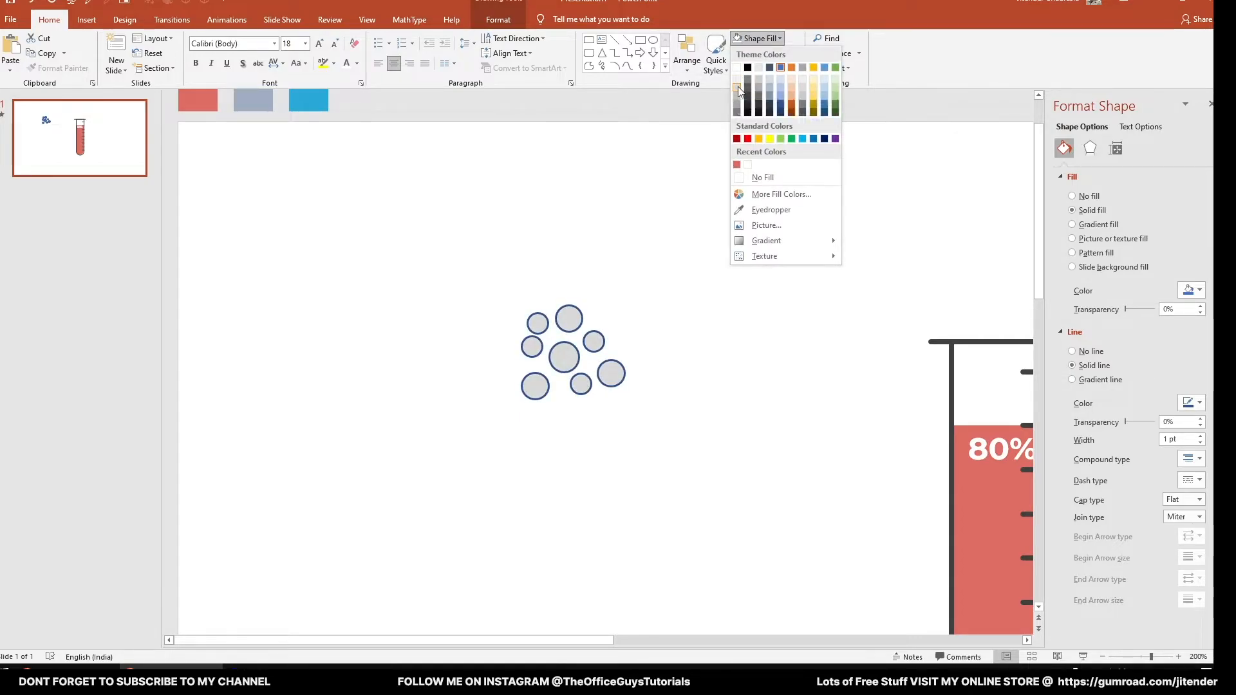
{"action": "left_click", "coordinate": [737, 86]}
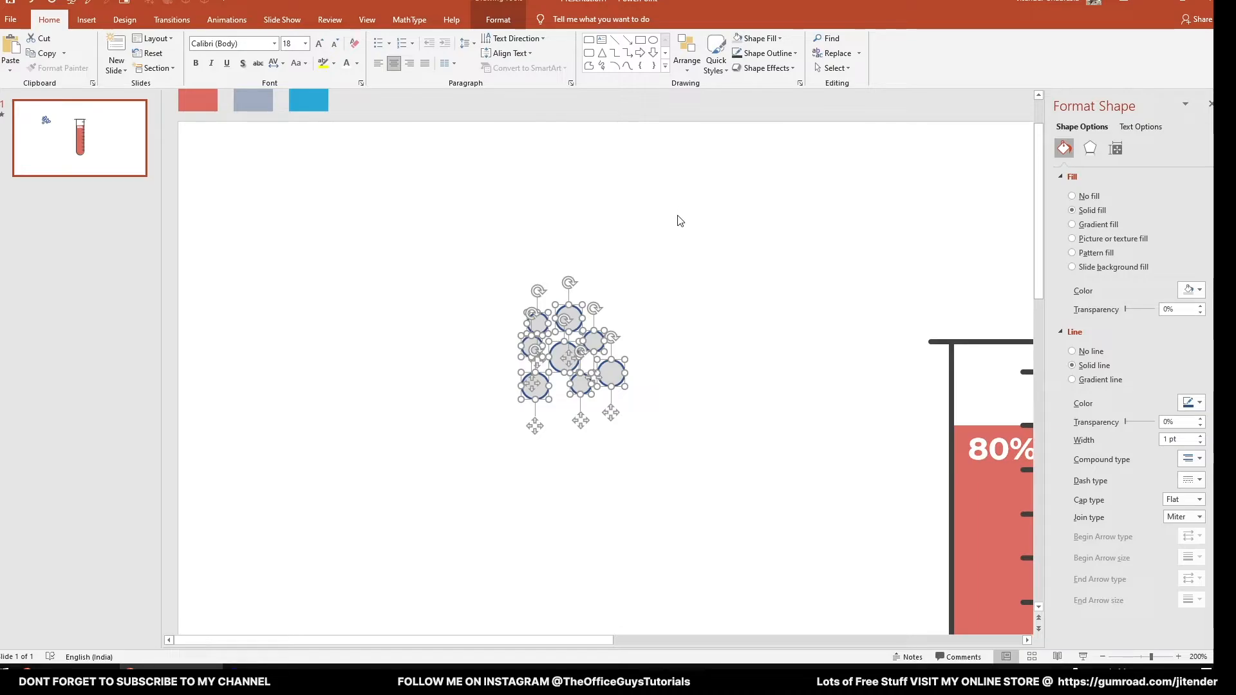
{"action": "left_click", "coordinate": [598, 253]}
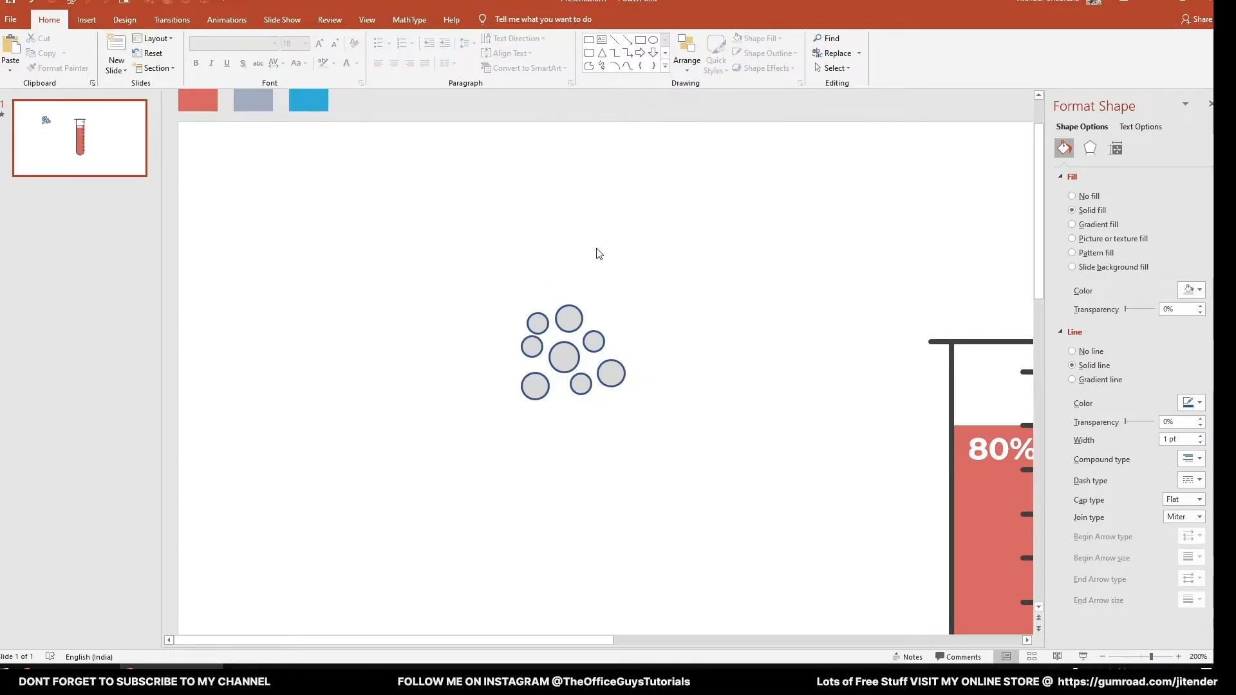
- Remove the outline from all eight bubble circles
{"action": "left_click_drag", "start_coordinate": [508, 262], "coordinate": [706, 531]}
{"action": "left_click", "coordinate": [777, 55]}
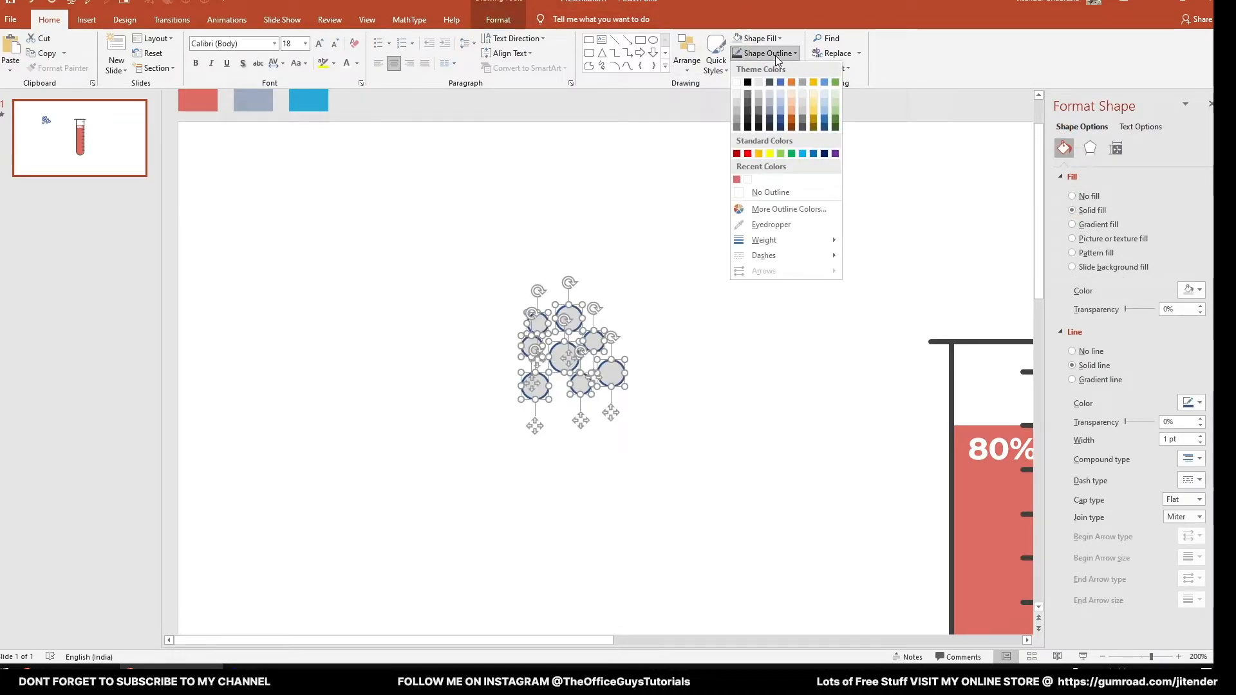
{"action": "left_click", "coordinate": [786, 195]}
{"action": "left_click", "coordinate": [725, 249]}
- Group the eight grey bubbles and move the group into the tube's empty space above the liquid
{"action": "left_click_drag", "start_coordinate": [465, 264], "coordinate": [681, 462]}
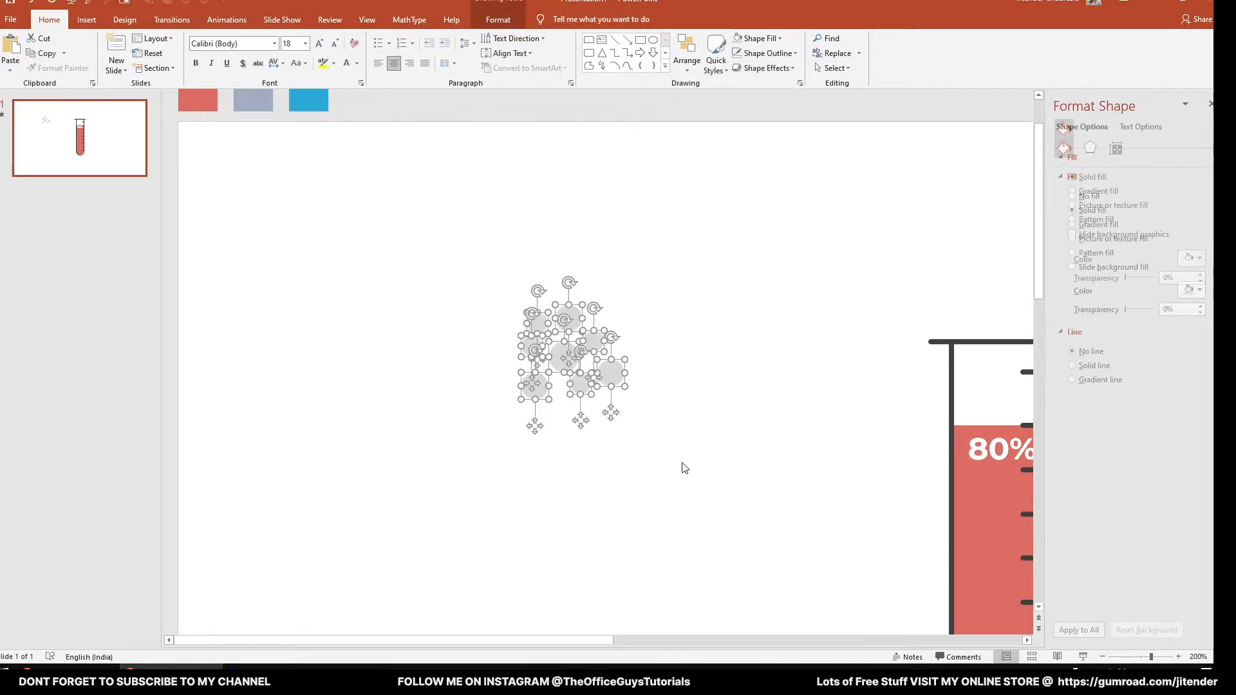
{"action": "key", "text": "ctrl+g"}
{"action": "left_click", "coordinate": [667, 451]}
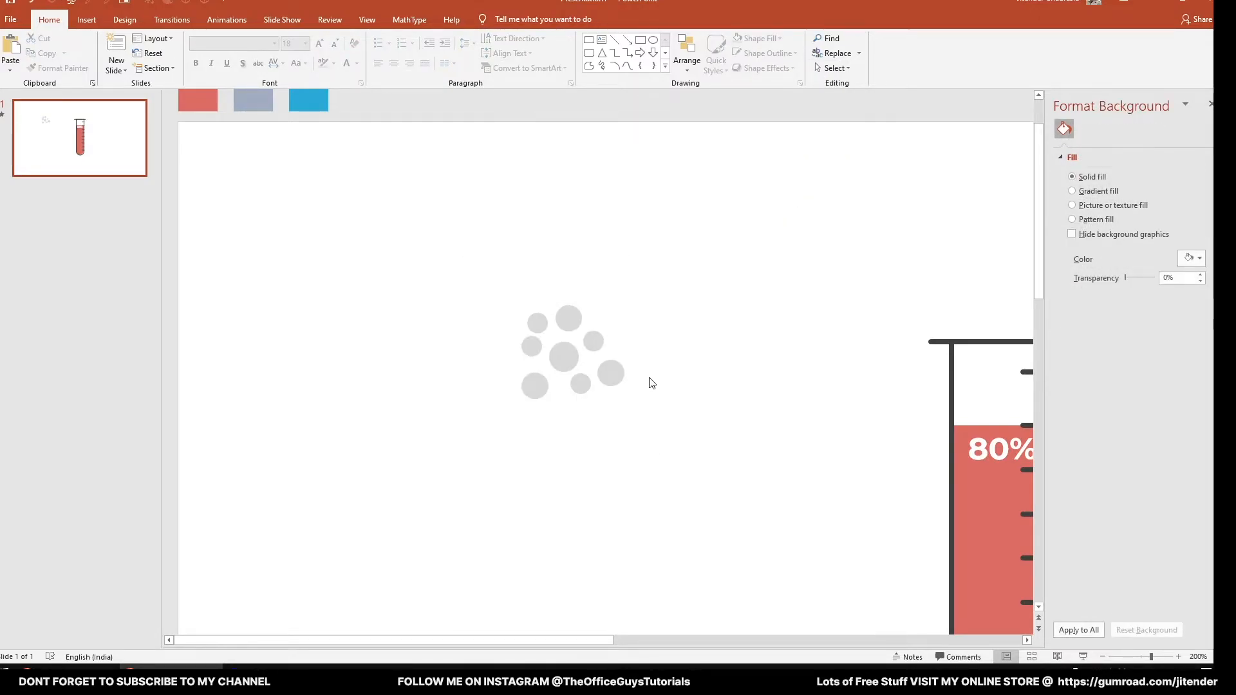
{"action": "scroll", "coordinate": [648, 380], "scroll_direction": "down", "scroll_amount": 5, "text": "ctrl"}
{"action": "left_click_drag", "start_coordinate": [502, 325], "coordinate": [838, 340]}
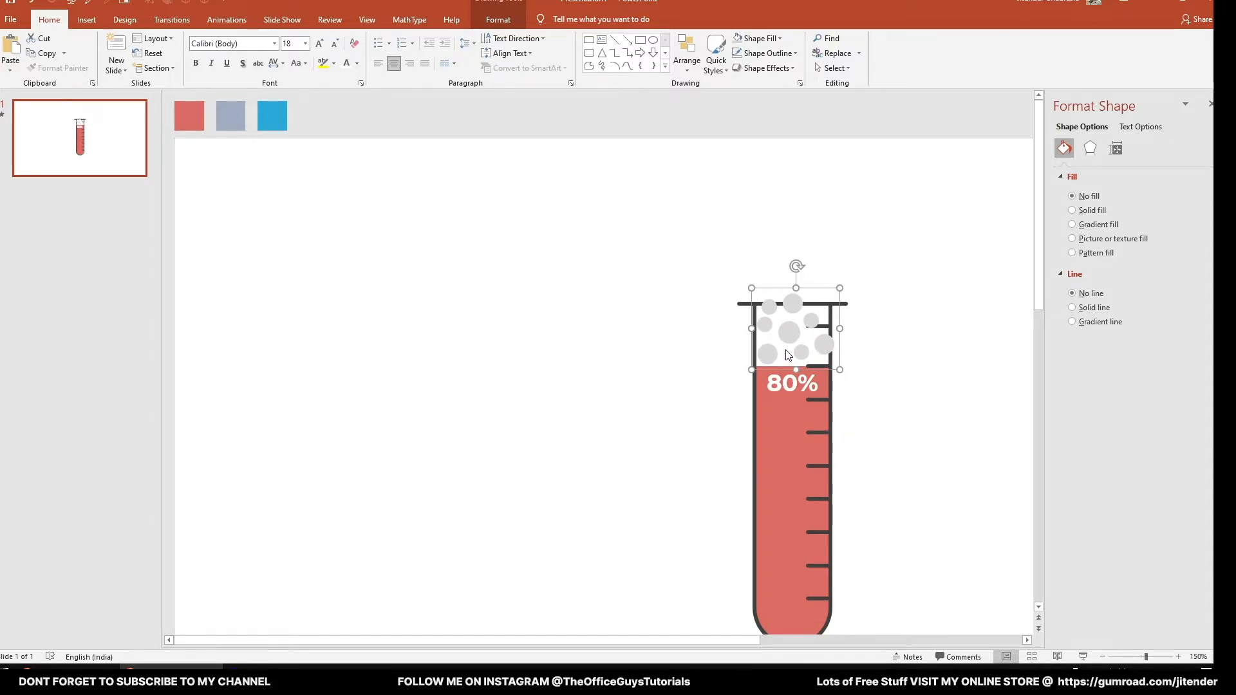
- Shrink the grey bubble group and position it inside the tube's empty space just above the red liquid
{"action": "left_click_drag", "start_coordinate": [841, 288], "coordinate": [818, 308]}
{"action": "left_click_drag", "start_coordinate": [784, 345], "coordinate": [790, 344]}
{"action": "left_click", "coordinate": [598, 353]}
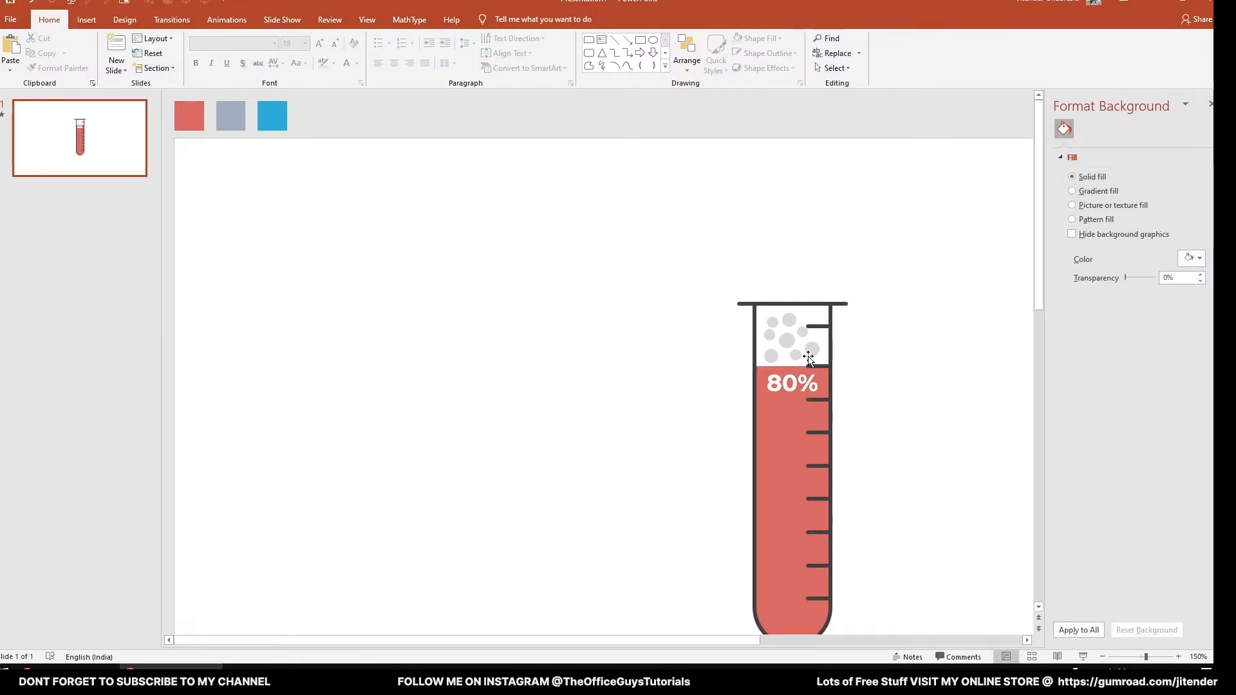
- Apply a Wipe entrance animation to the bubble group
{"action": "scroll", "coordinate": [808, 358], "scroll_direction": "down", "scroll_amount": 2}
{"action": "left_click", "coordinate": [684, 301]}
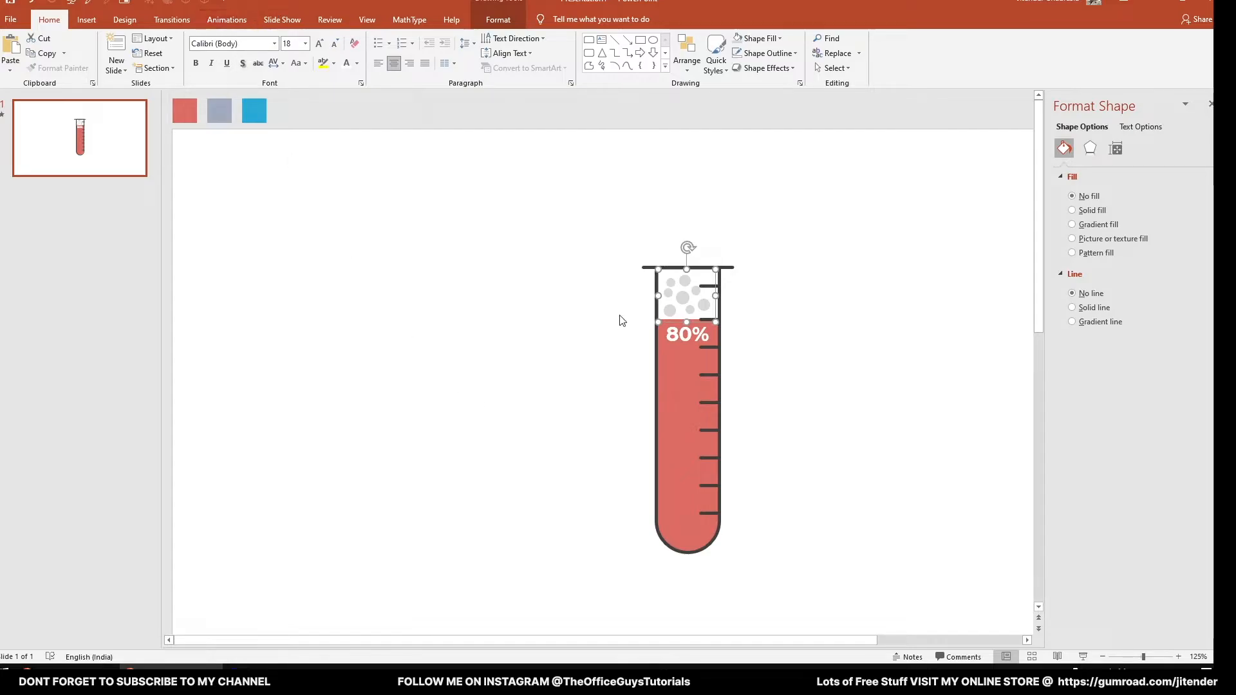
{"action": "left_click", "coordinate": [227, 20]}
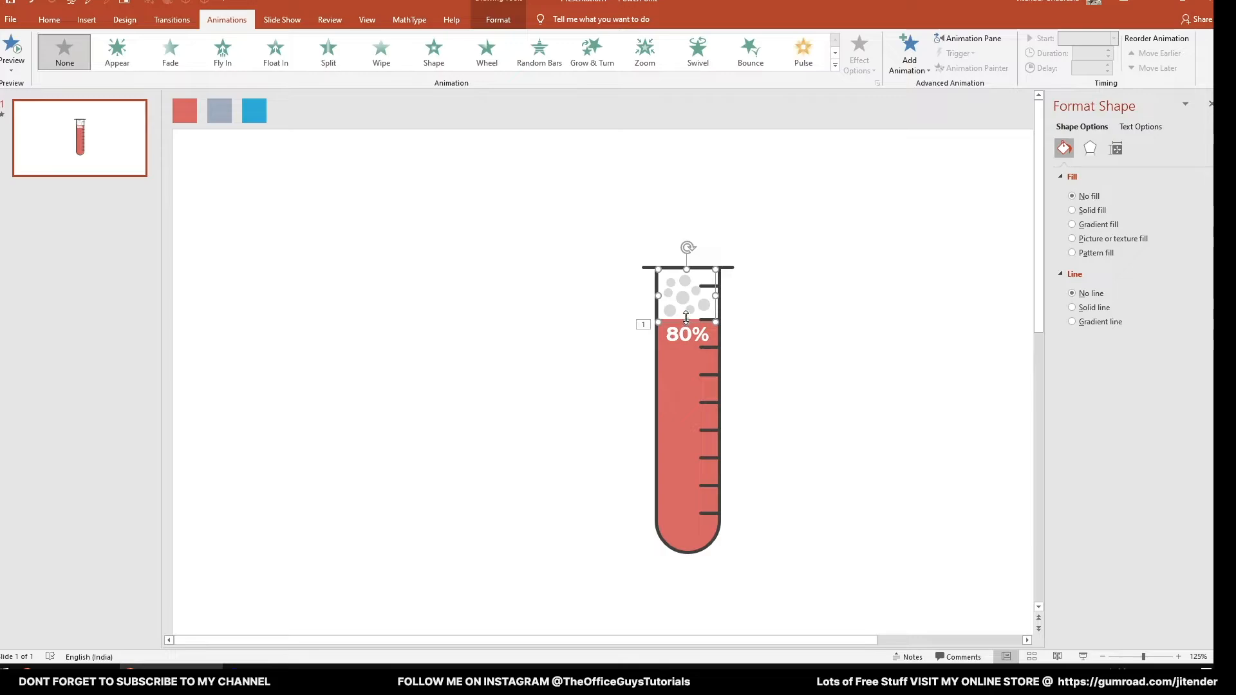
{"action": "left_click", "coordinate": [381, 62]}
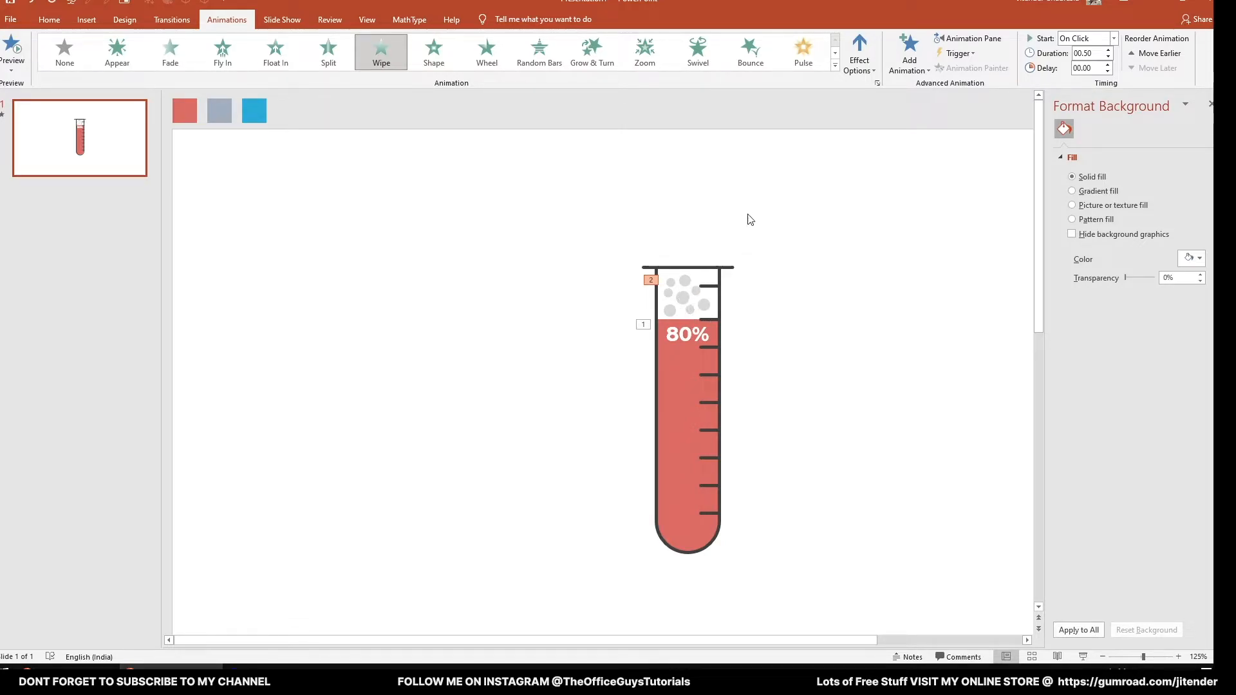
- Add a Float Out exit animation with the Float Up direction to the bubble group and preview it in the slide show
{"action": "left_click", "coordinate": [913, 64]}
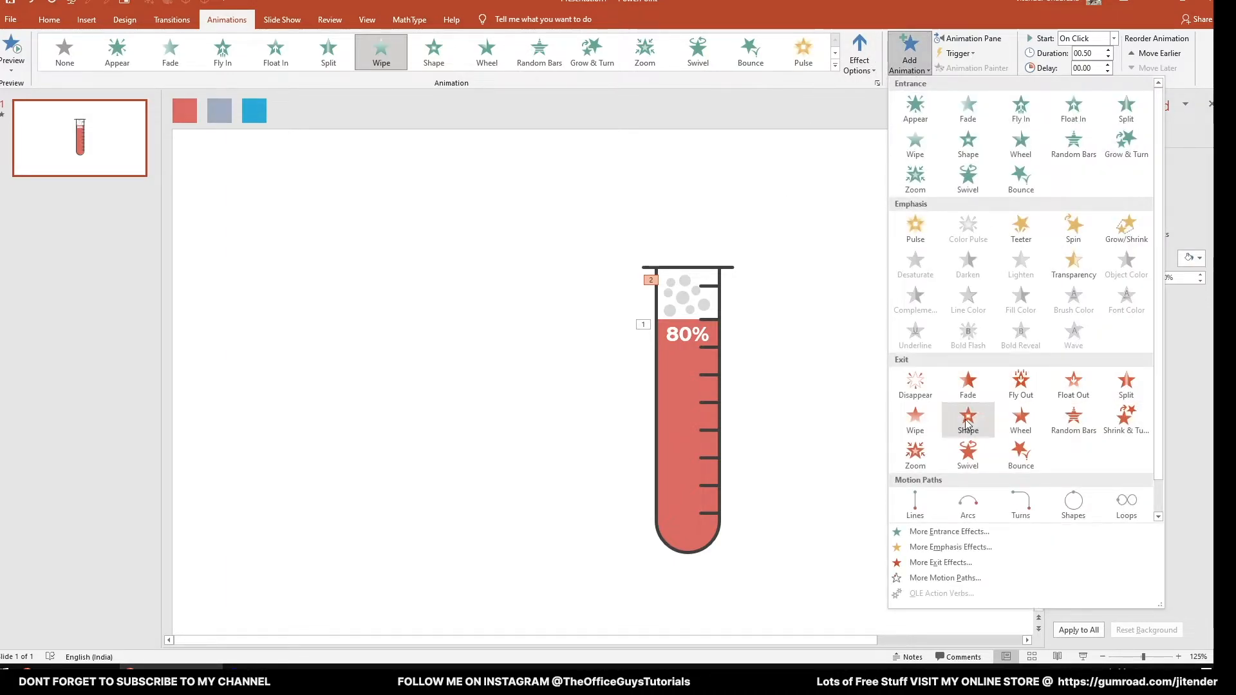
{"action": "left_click", "coordinate": [1071, 383]}
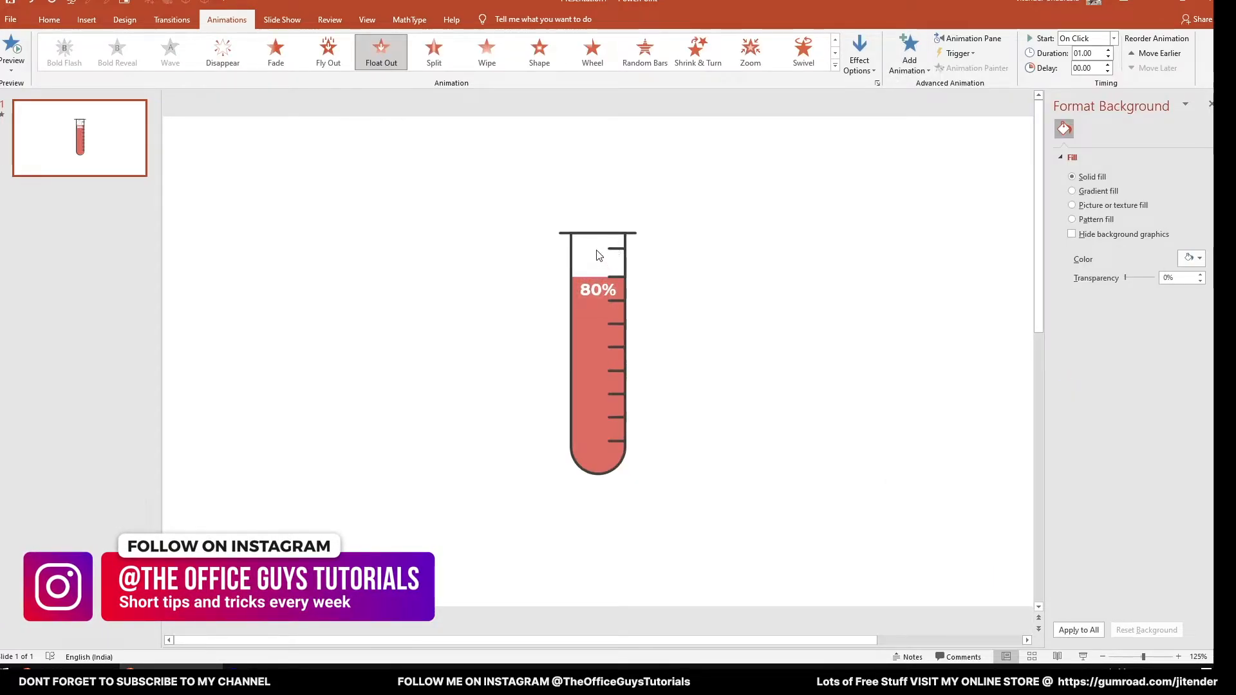
{"action": "left_click", "coordinate": [866, 70]}
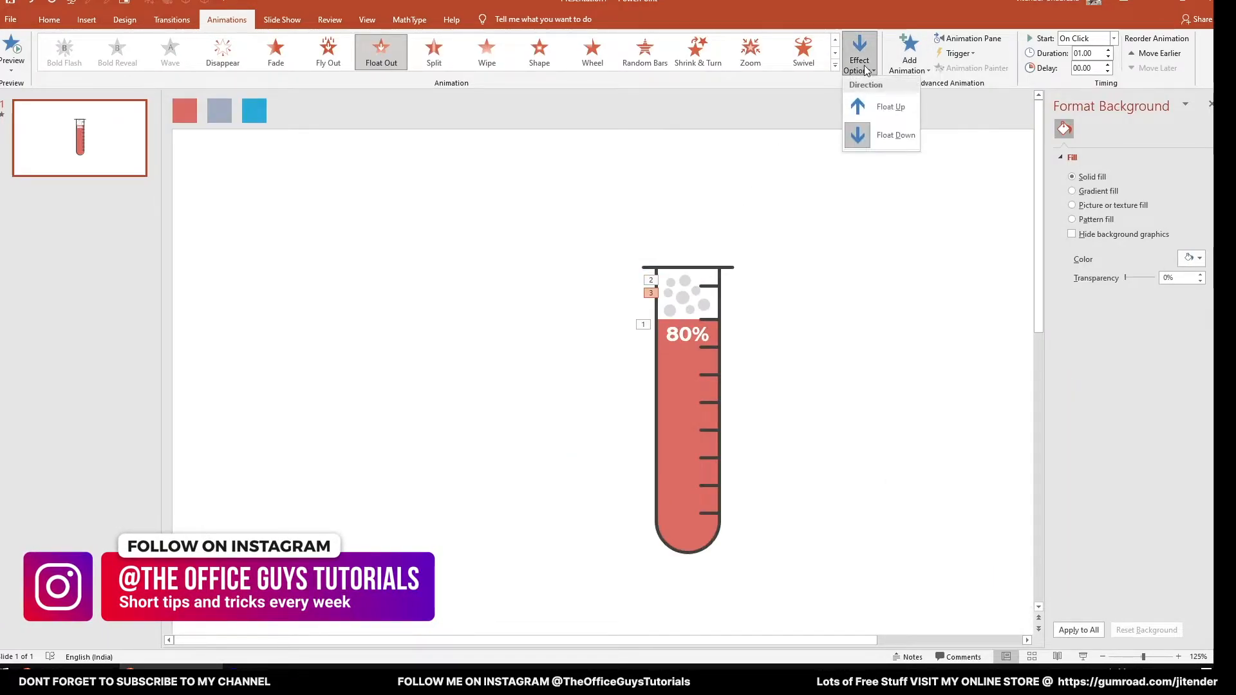
{"action": "left_click", "coordinate": [892, 113]}
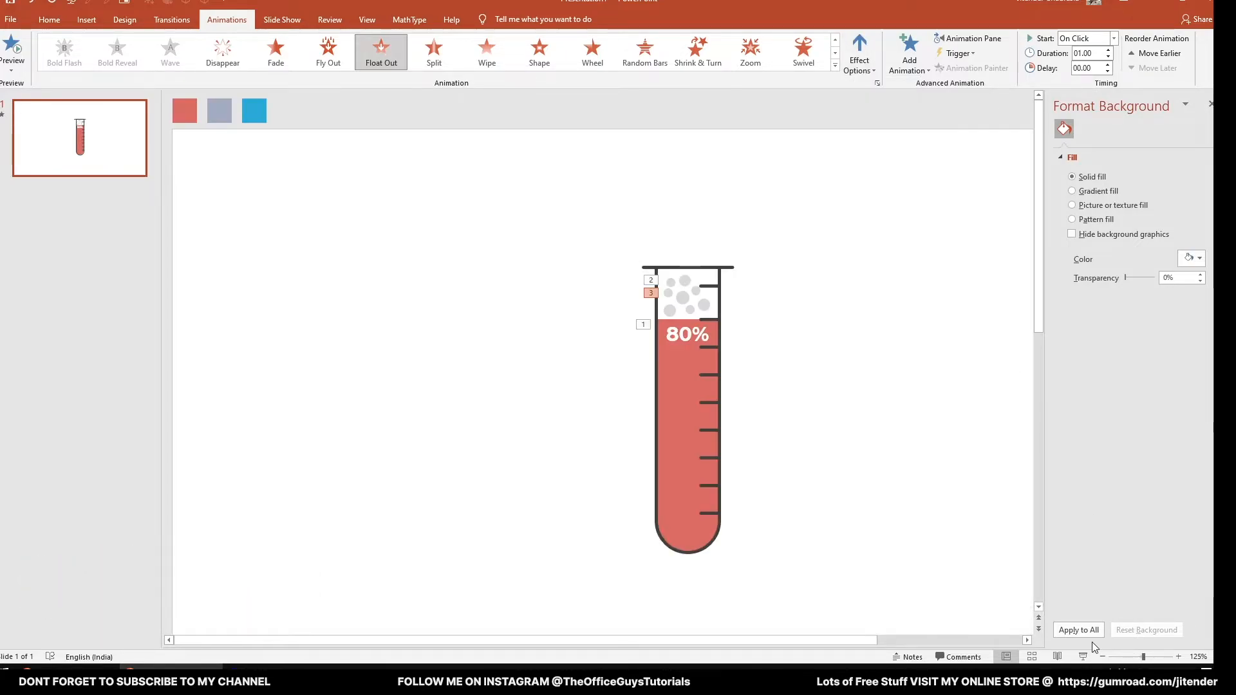
{"action": "left_click", "coordinate": [1083, 656]}
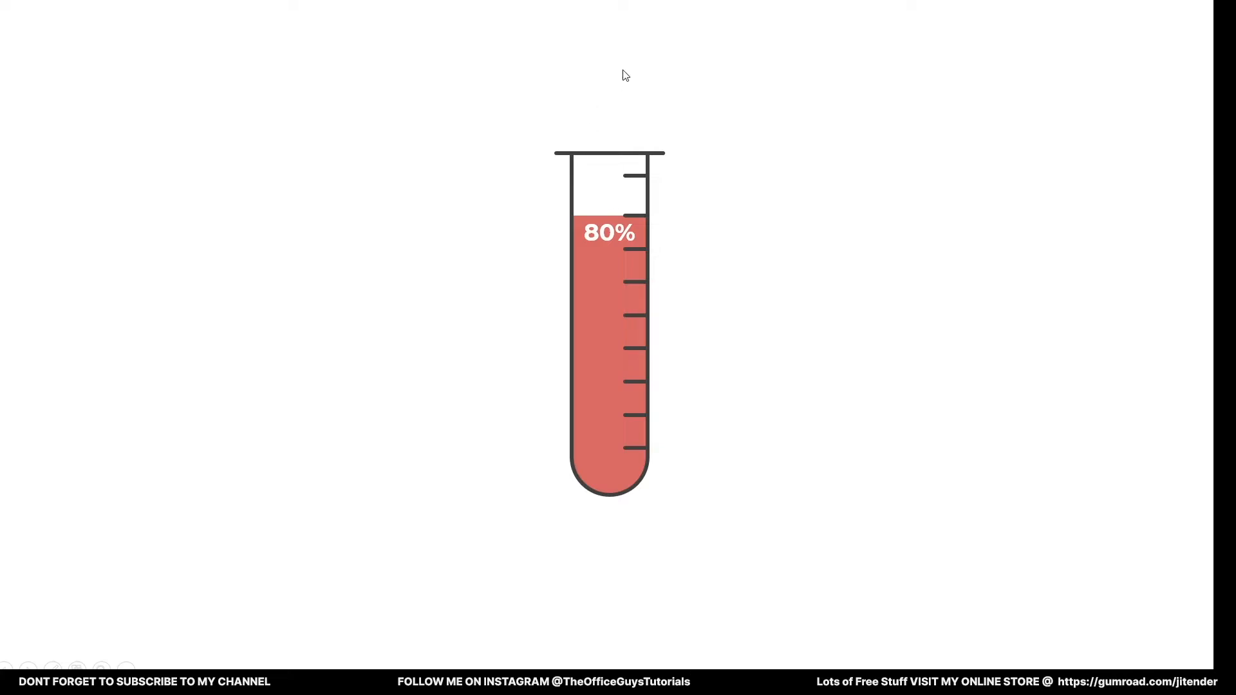
{"action": "key", "text": "Escape"}
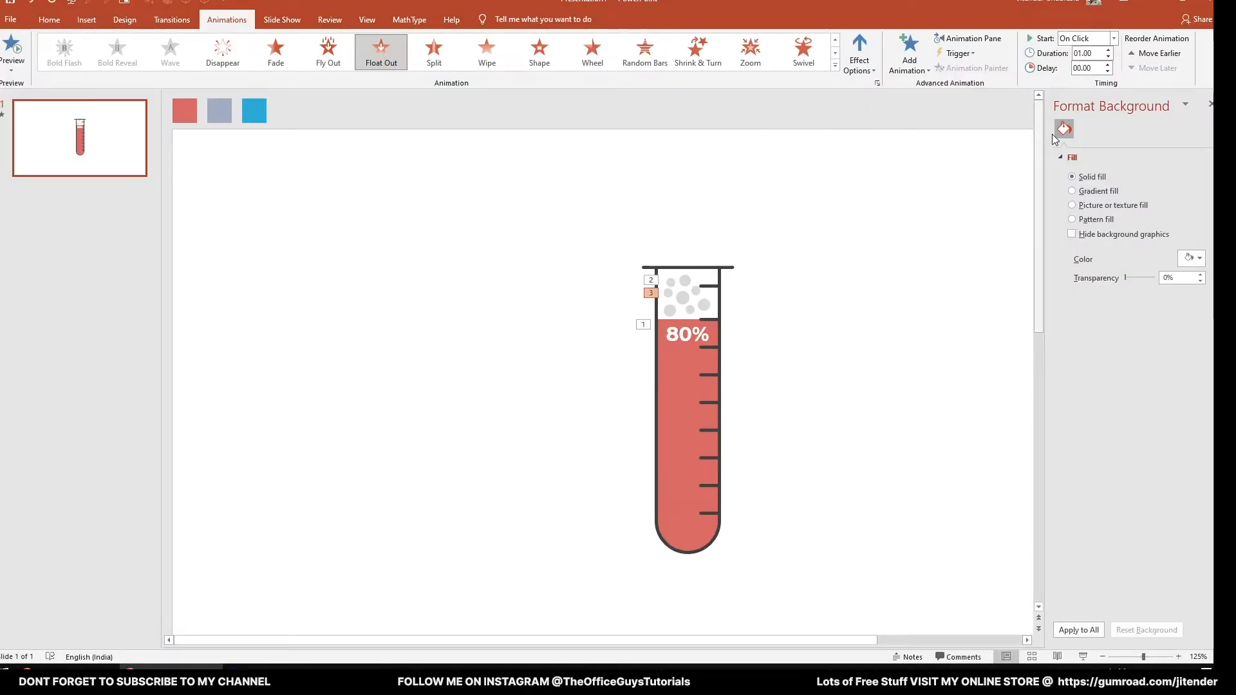
- Review the slide's animation list and set the bubble group's Wipe entrance to start After Previous
{"action": "left_click", "coordinate": [973, 39]}
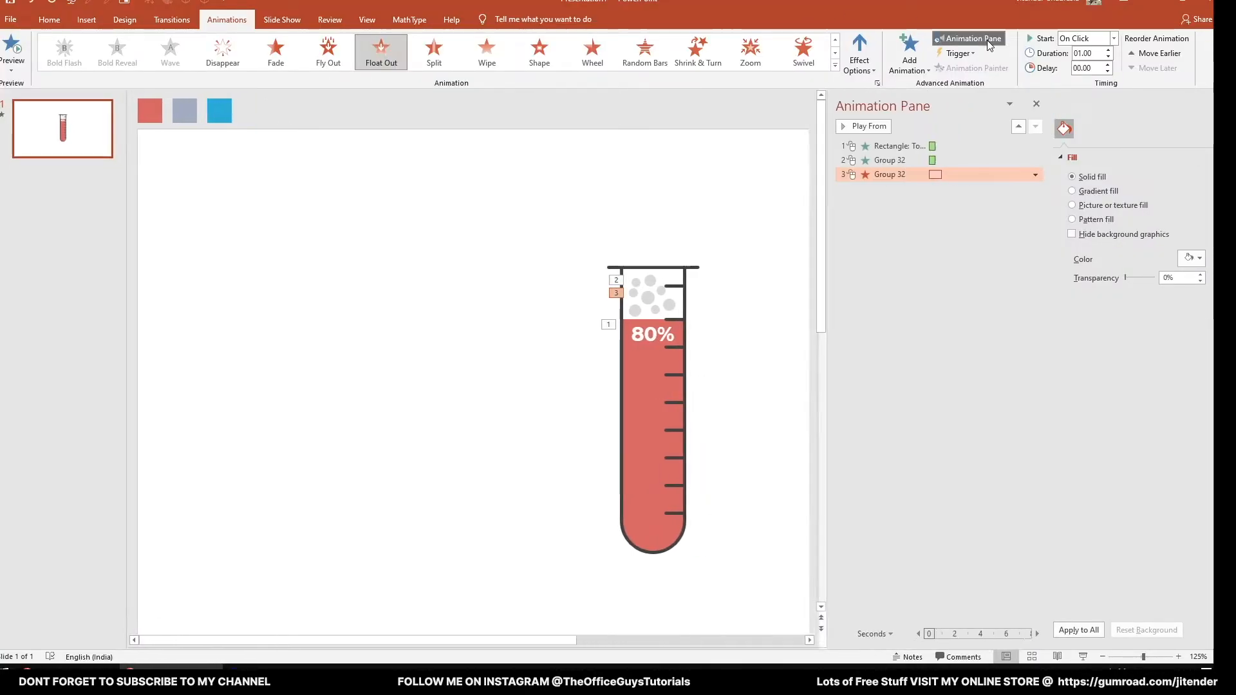
{"action": "left_click", "coordinate": [900, 146]}
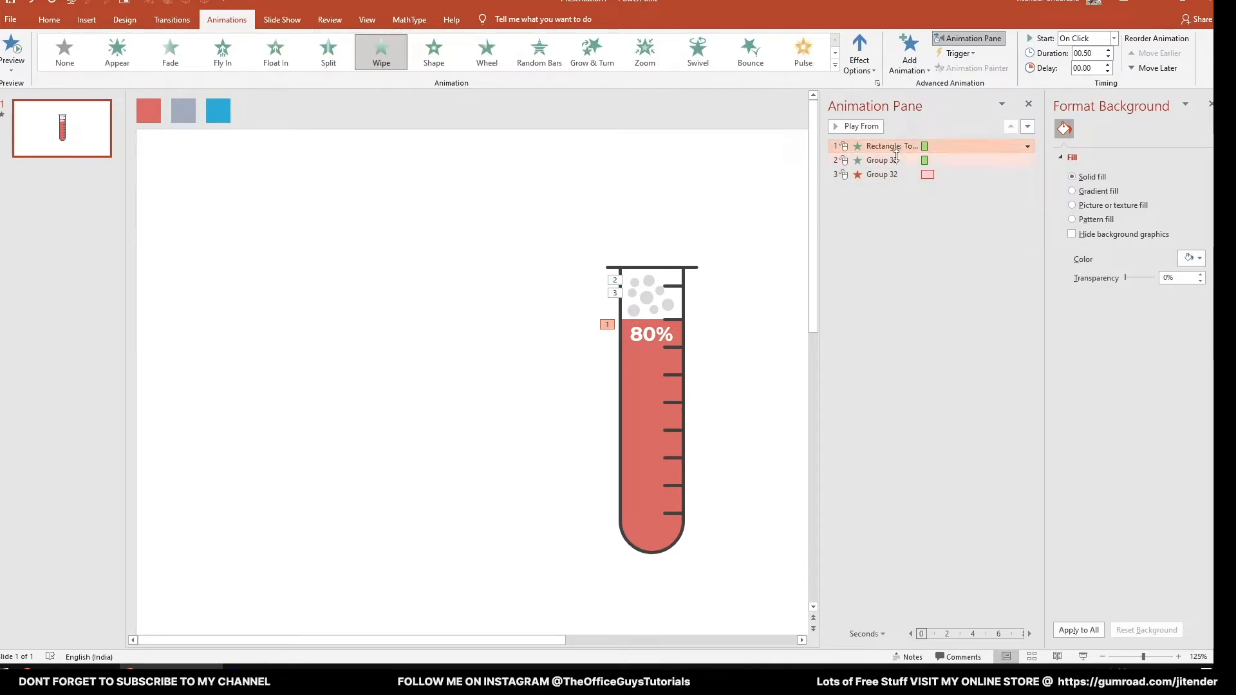
{"action": "left_click", "coordinate": [896, 160]}
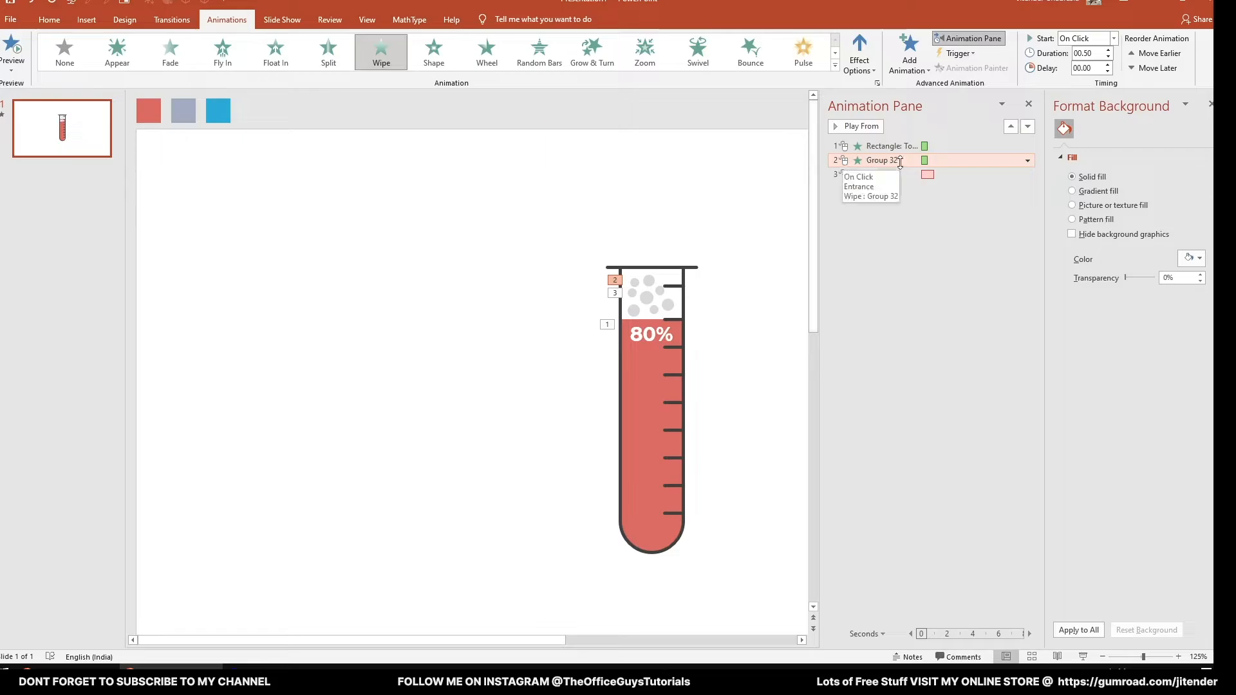
{"action": "left_click", "coordinate": [890, 176]}
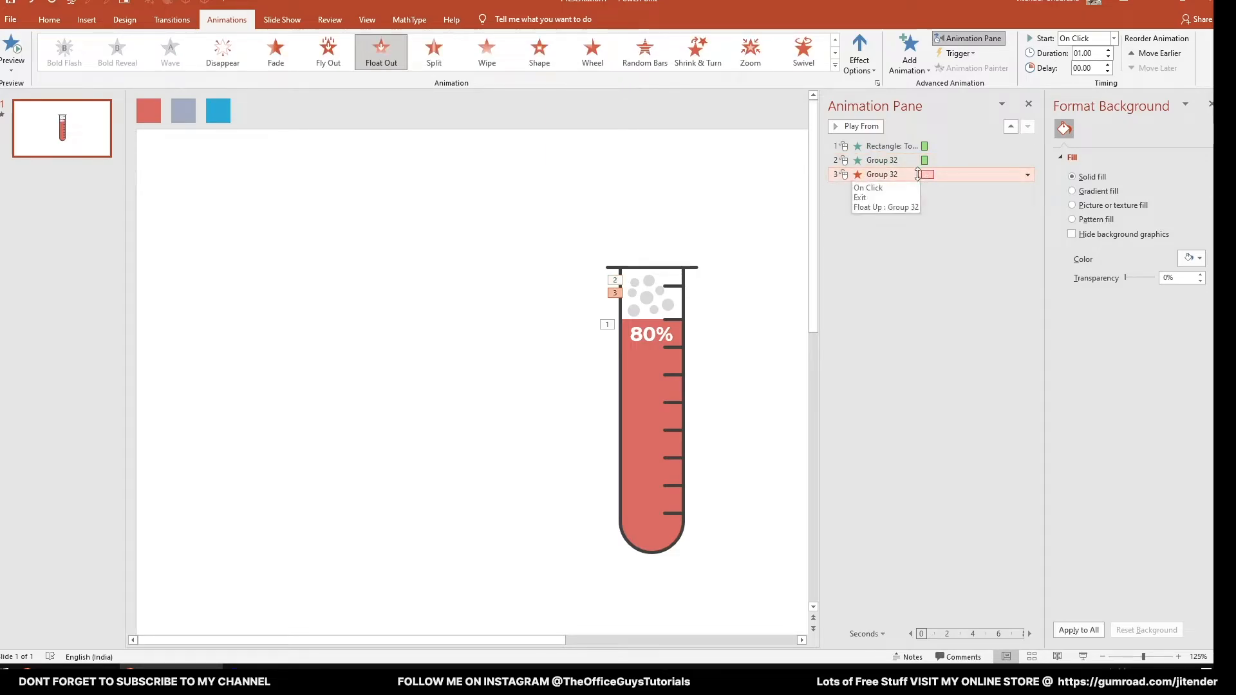
{"action": "left_click", "coordinate": [895, 161]}
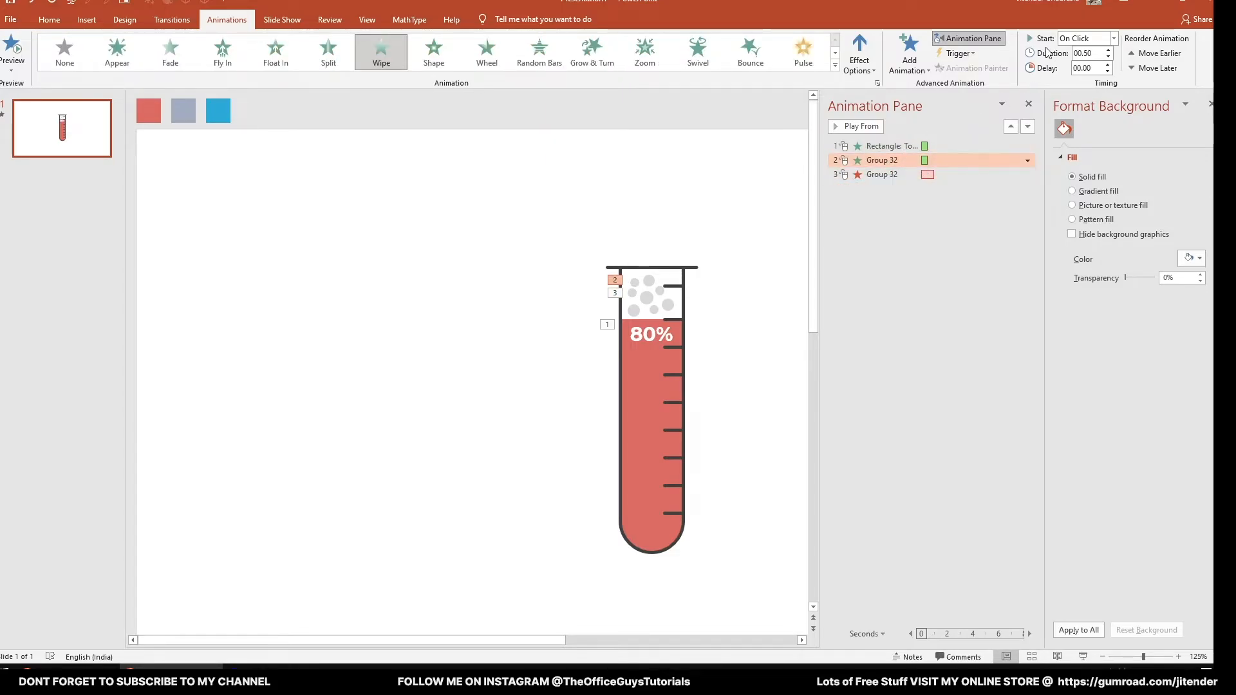
{"action": "left_click", "coordinate": [1108, 39]}
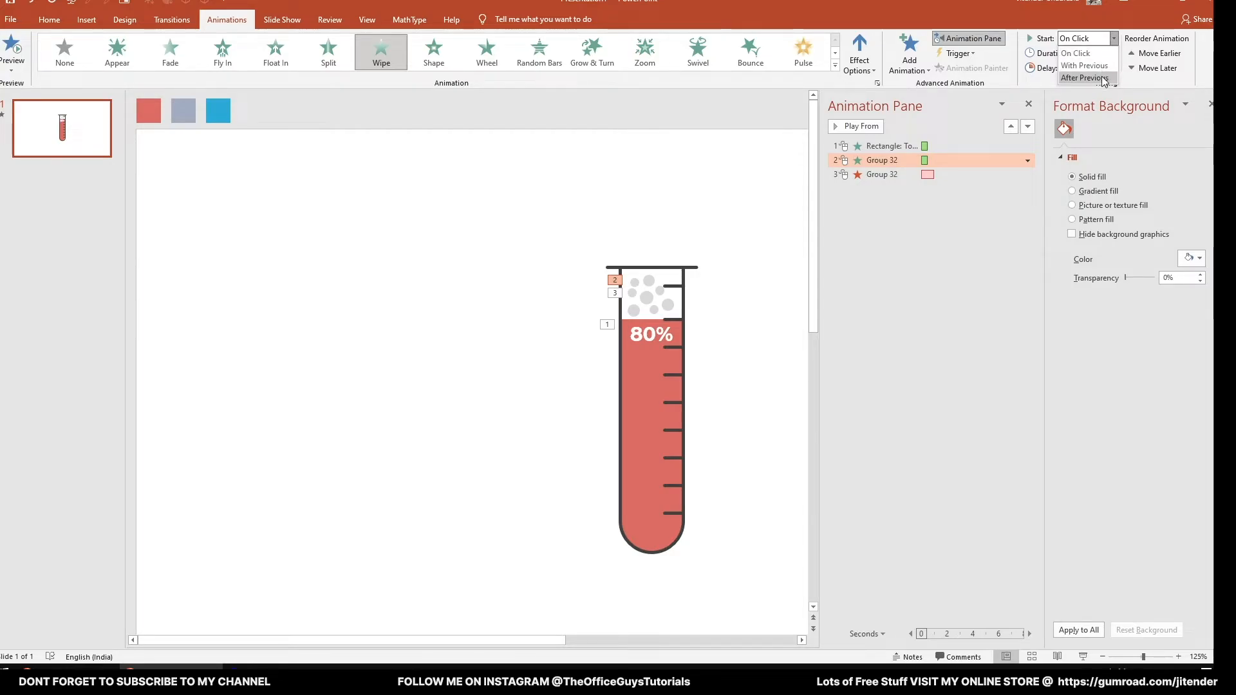
{"action": "left_click", "coordinate": [1086, 78]}
- Set the bubble group's Float Out exit to start After Previous and play the slide show to check the sequence
{"action": "left_click", "coordinate": [905, 175]}
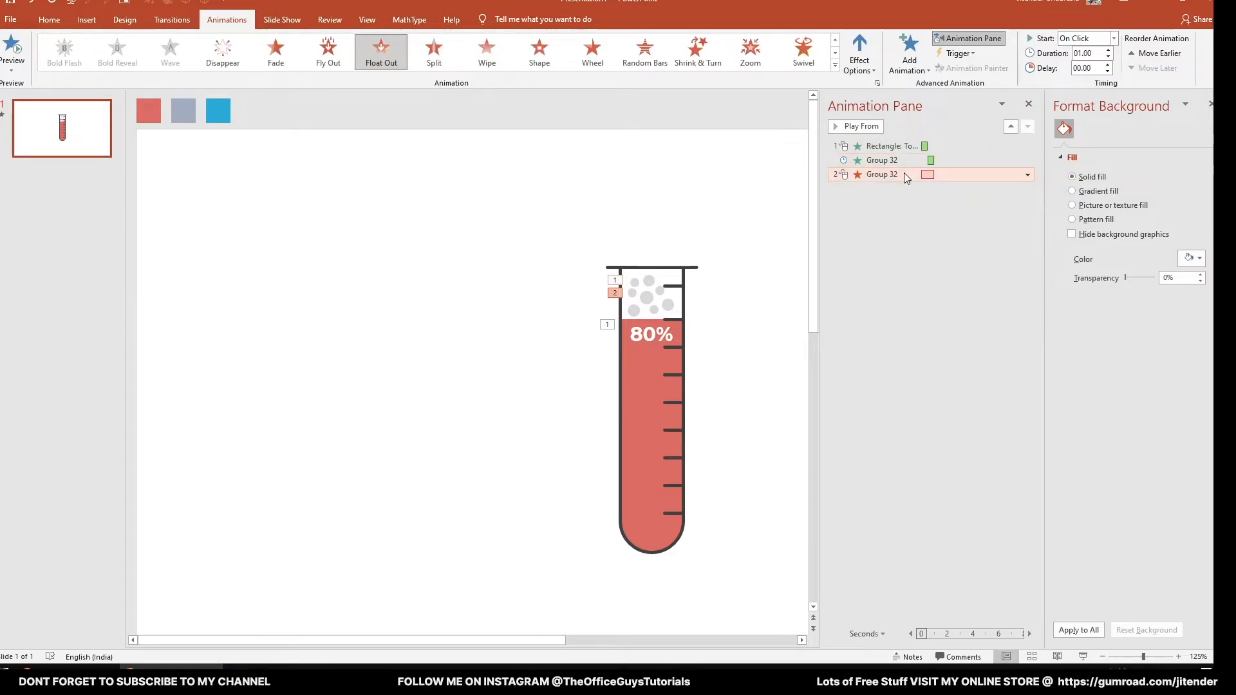
{"action": "left_click", "coordinate": [1113, 38]}
{"action": "left_click", "coordinate": [1085, 78]}
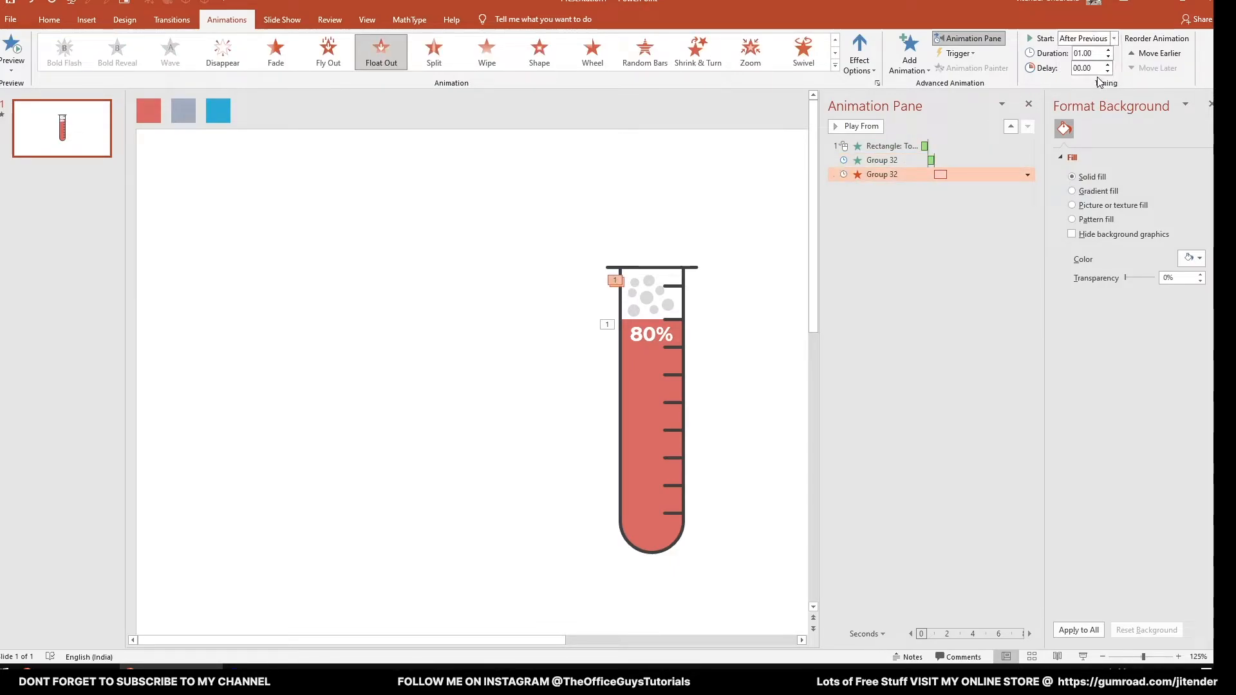
{"action": "left_click", "coordinate": [1083, 656]}
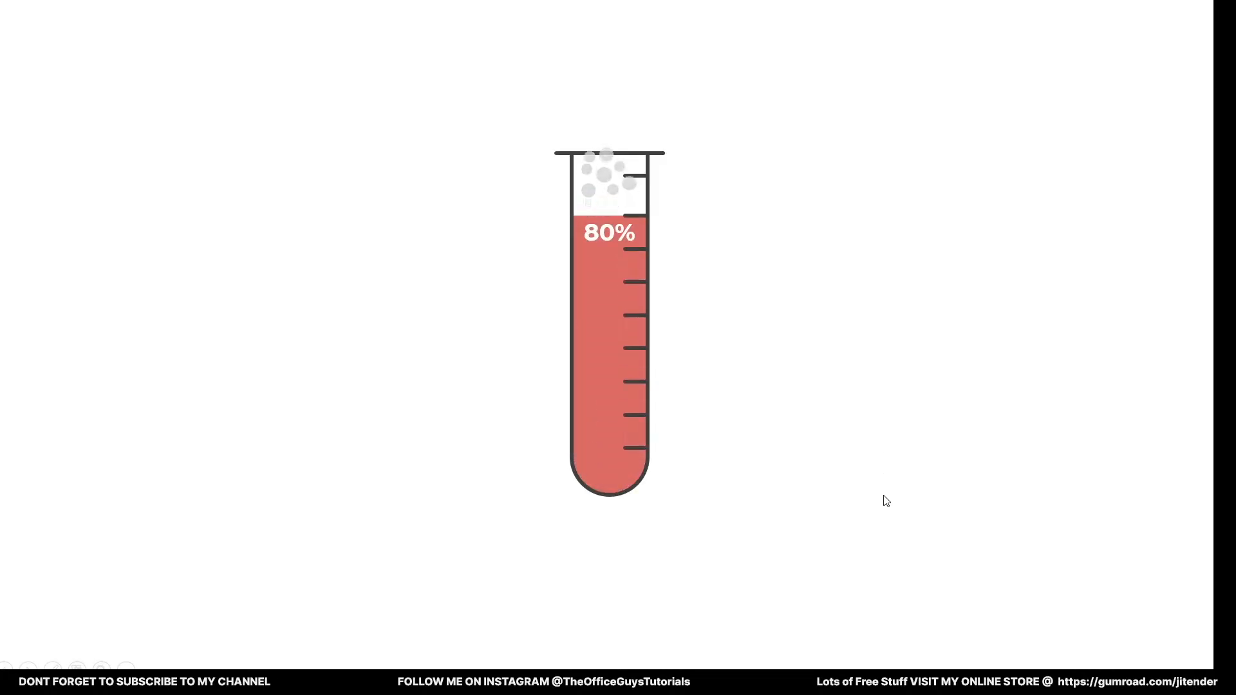
{"action": "key", "text": "Escape"}
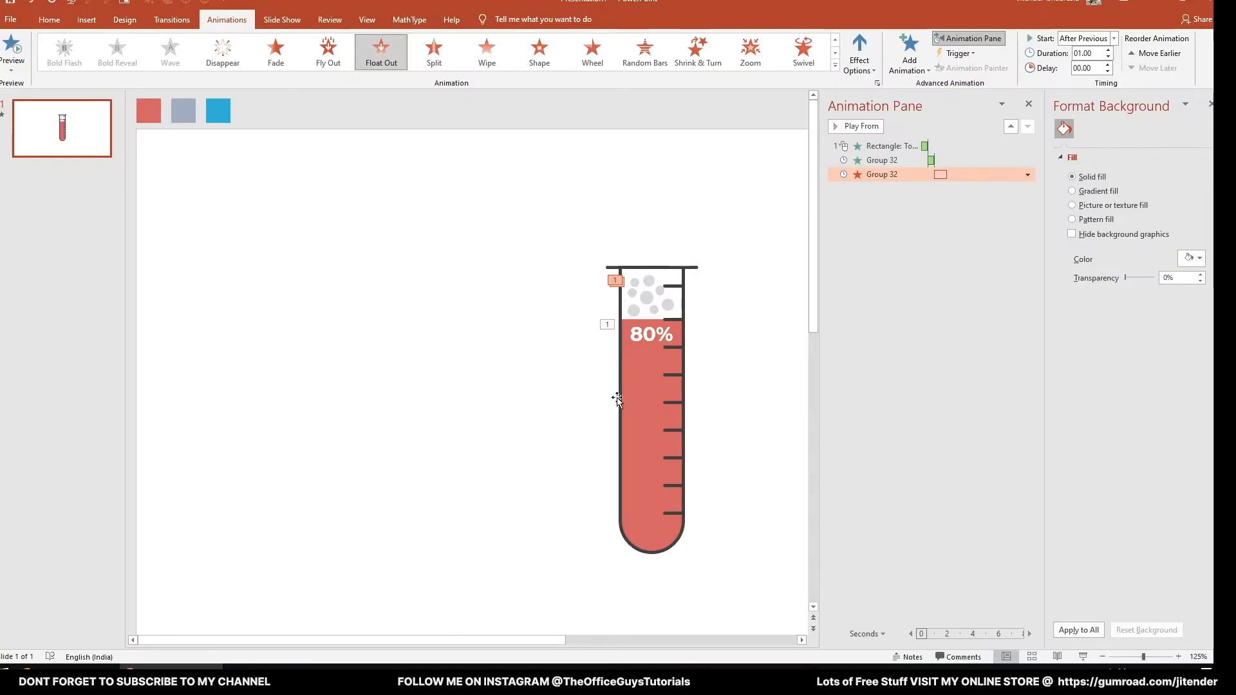
- Close the side panes, move the complete test tube to the slide's left half and place two copies beside it
{"action": "left_click", "coordinate": [1029, 104]}
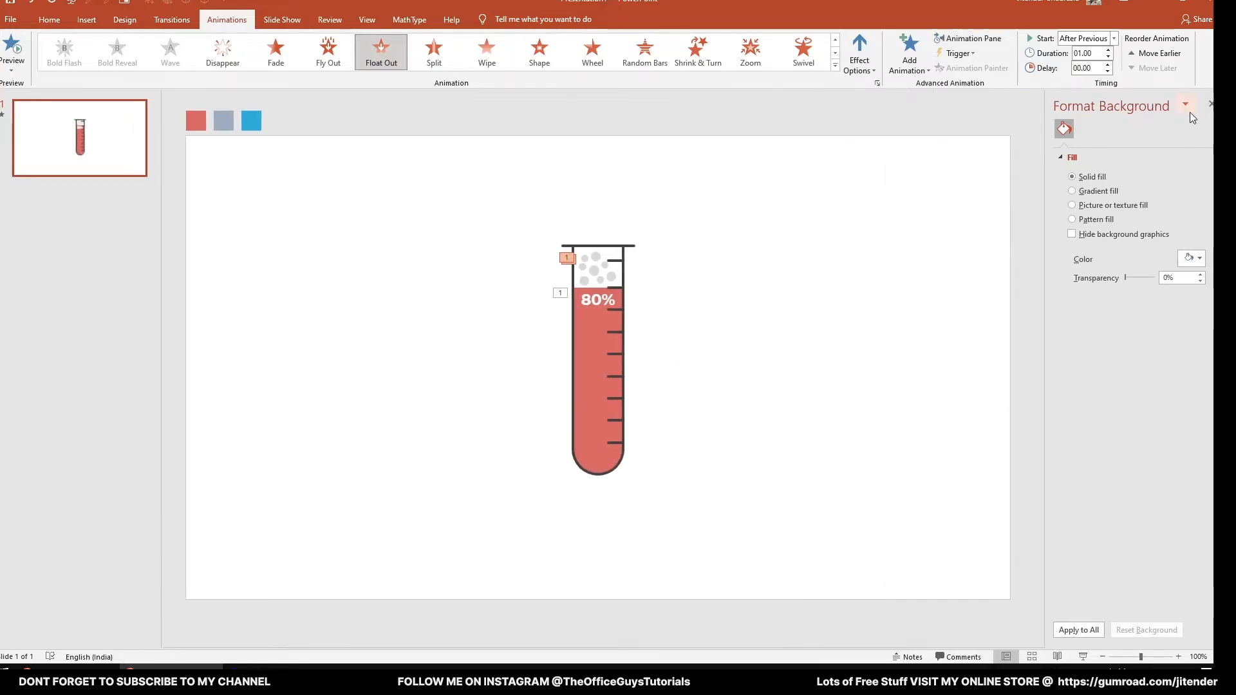
{"action": "left_click", "coordinate": [1210, 103]}
{"action": "left_click", "coordinate": [701, 395]}
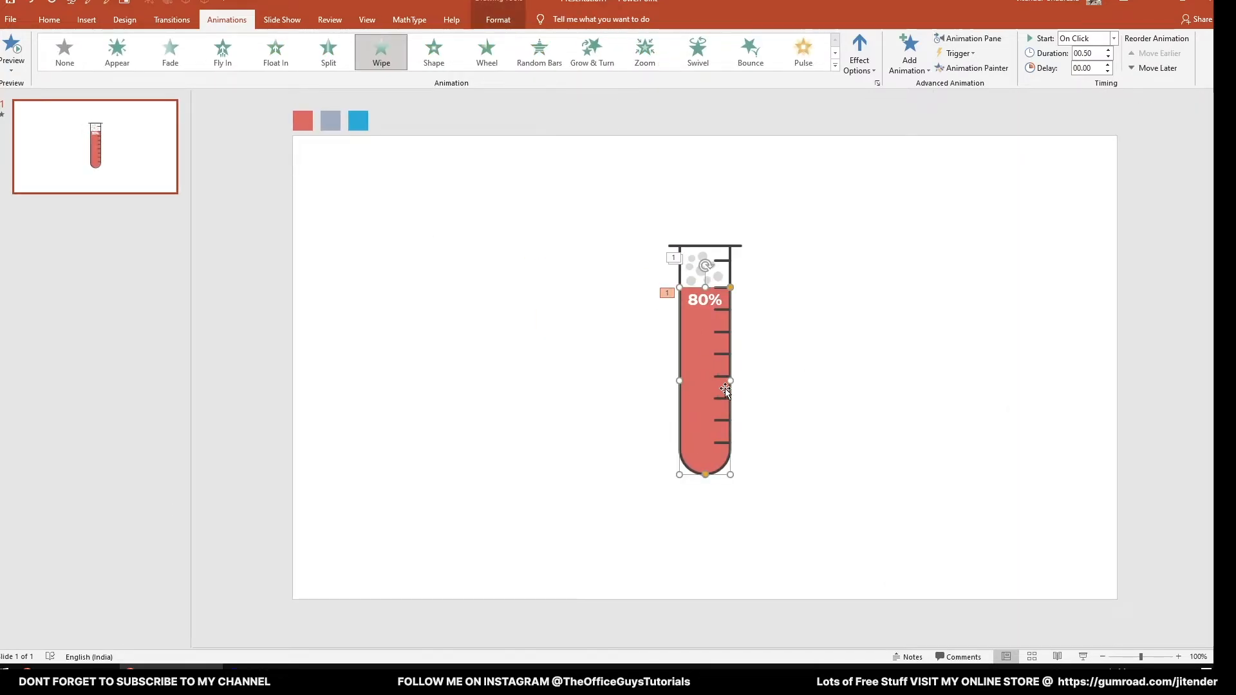
{"action": "left_click", "coordinate": [621, 211]}
{"action": "left_click_drag", "start_coordinate": [609, 186], "coordinate": [789, 499]}
{"action": "left_click_drag", "start_coordinate": [702, 423], "coordinate": [613, 455]}
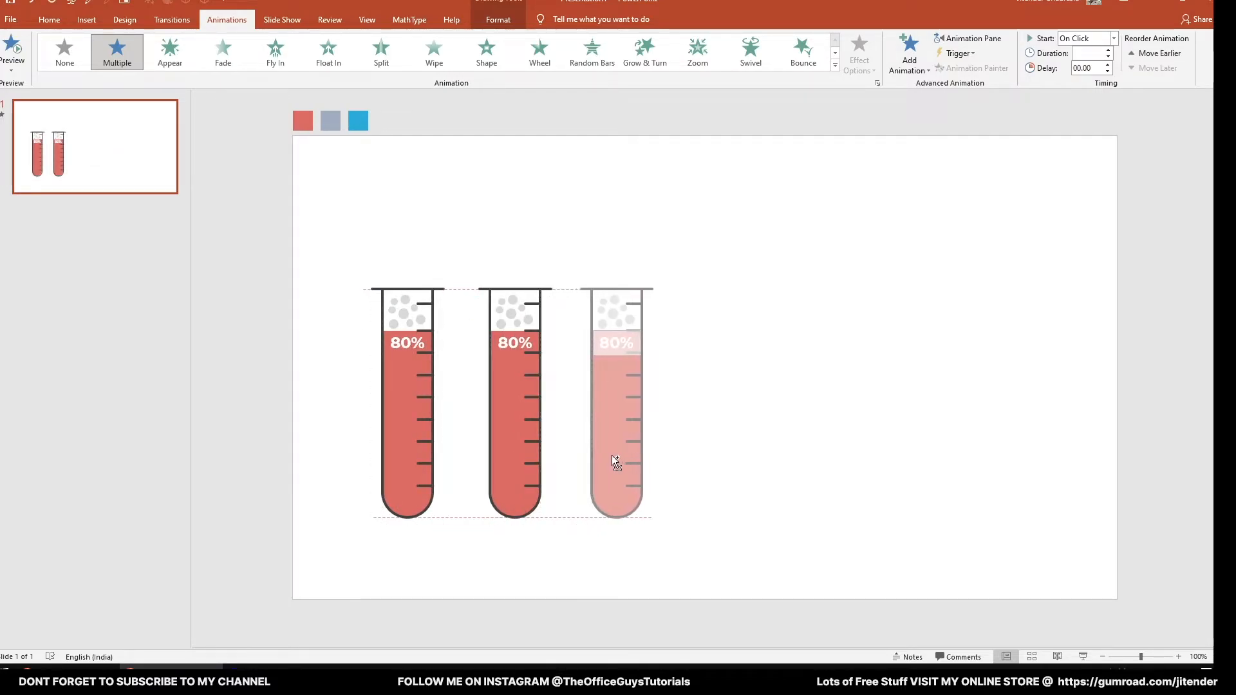
- Lower the second tube's liquid to the fourth mark from the top, moving its label and bubbles down to match
{"action": "left_click", "coordinate": [515, 348]}
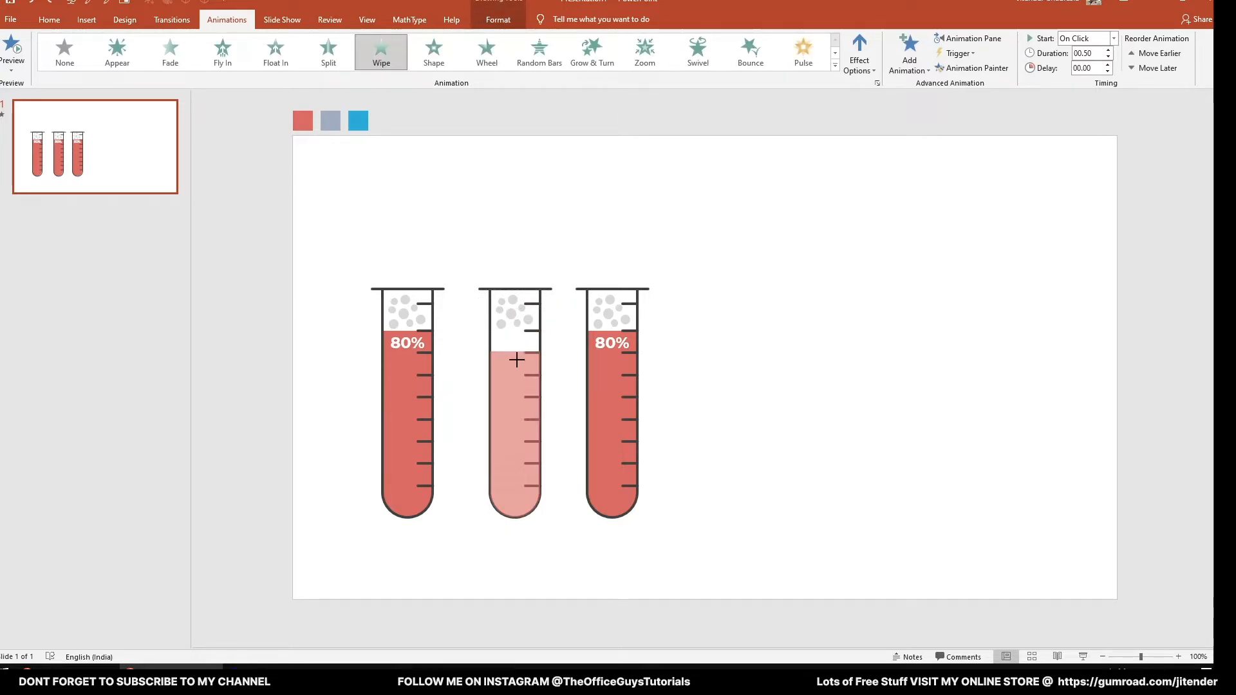
{"action": "left_click_drag", "start_coordinate": [517, 359], "coordinate": [509, 402]}
{"action": "left_click", "coordinate": [499, 325]}
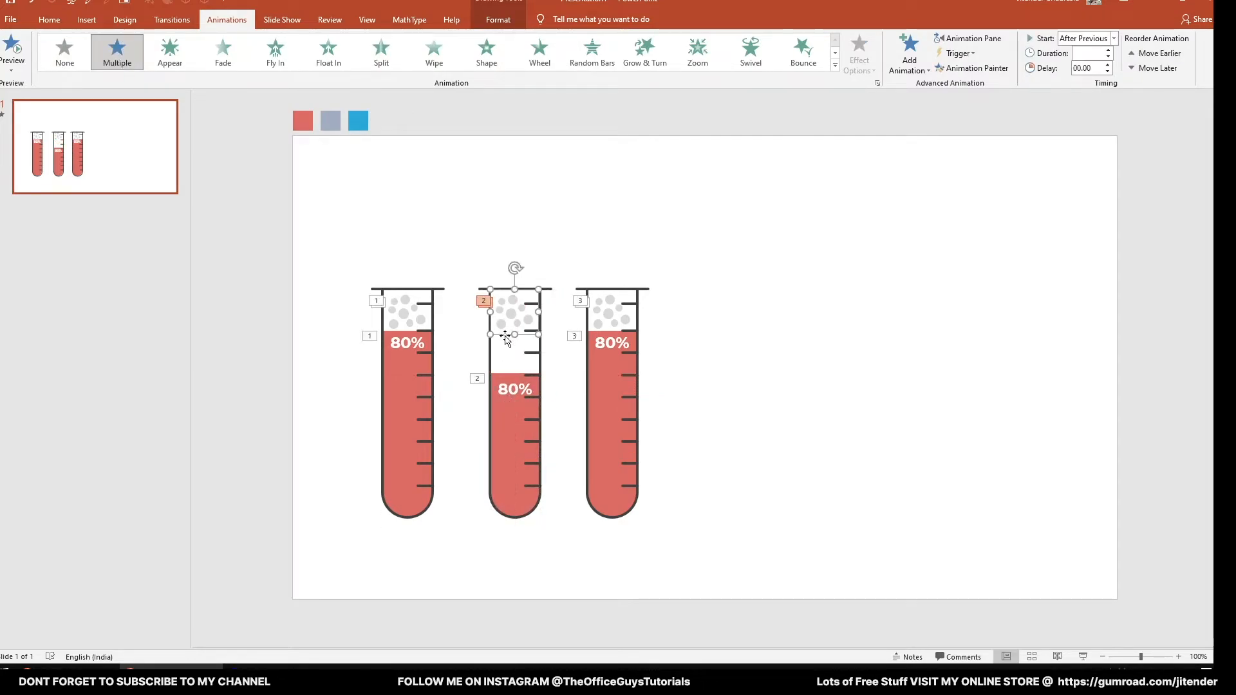
{"action": "left_click_drag", "start_coordinate": [505, 336], "coordinate": [507, 377]}
{"action": "left_click", "coordinate": [593, 361]}
- Change the second tube's percentage label to 60%
{"action": "left_click", "coordinate": [507, 395]}
{"action": "key", "text": "BackSpace"}
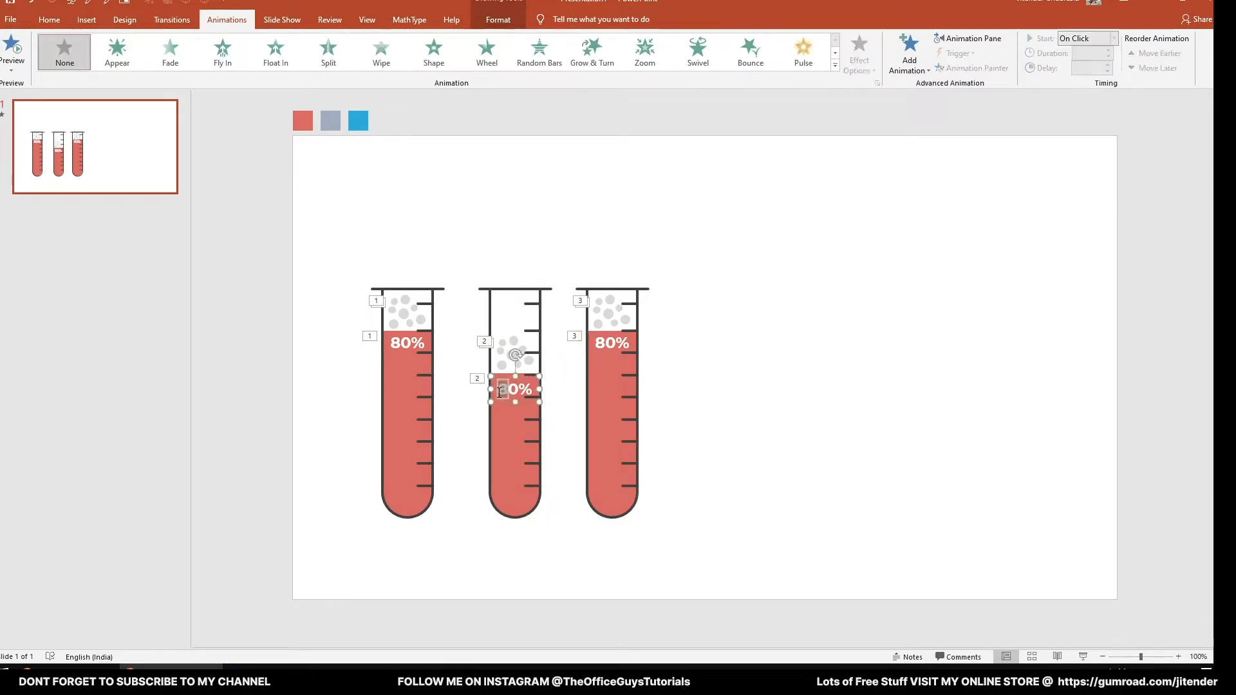
{"action": "type", "text": "6"}
{"action": "left_click", "coordinate": [766, 364]}
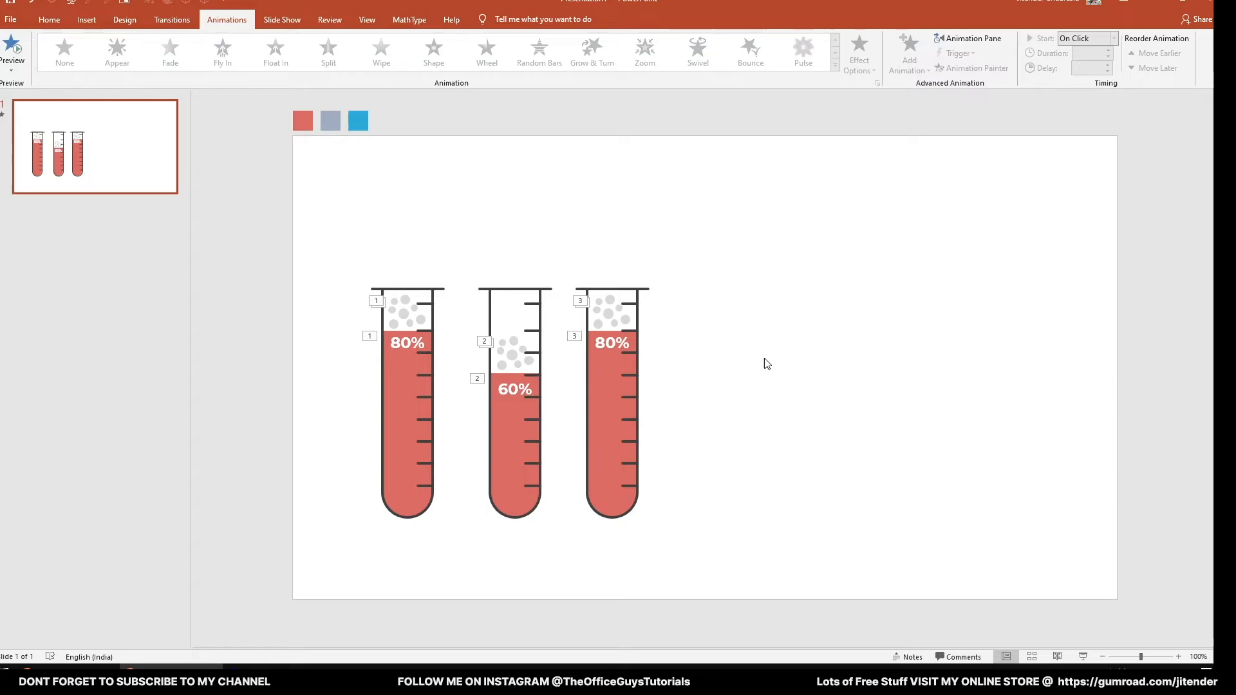
- Lower the third tube's liquid level to the sixth graduation mark from the top
{"action": "left_click", "coordinate": [612, 361]}
{"action": "left_click_drag", "start_coordinate": [614, 329], "coordinate": [624, 420]}
{"action": "left_click", "coordinate": [676, 384]}
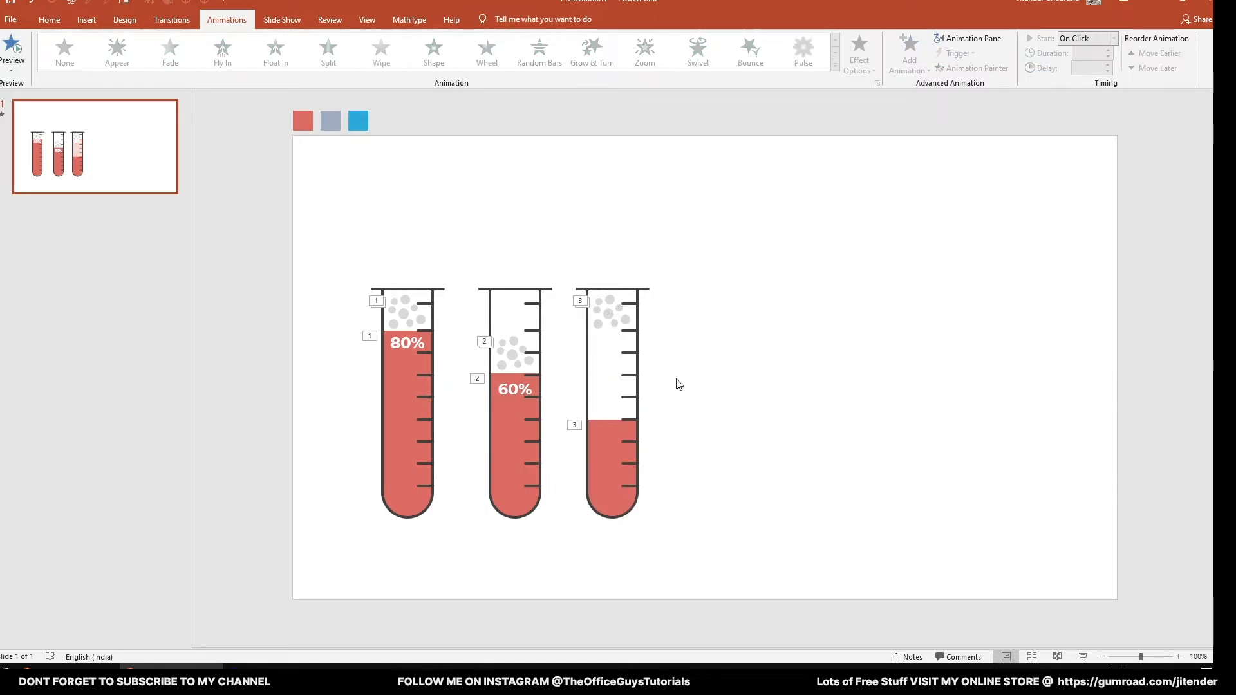
- Move the third tube's bubbles and label down to its liquid level and change the label to 40%
{"action": "left_click", "coordinate": [604, 339]}
{"action": "left_click", "coordinate": [606, 322]}
{"action": "left_click_drag", "start_coordinate": [605, 321], "coordinate": [594, 435]}
{"action": "left_click", "coordinate": [748, 412]}
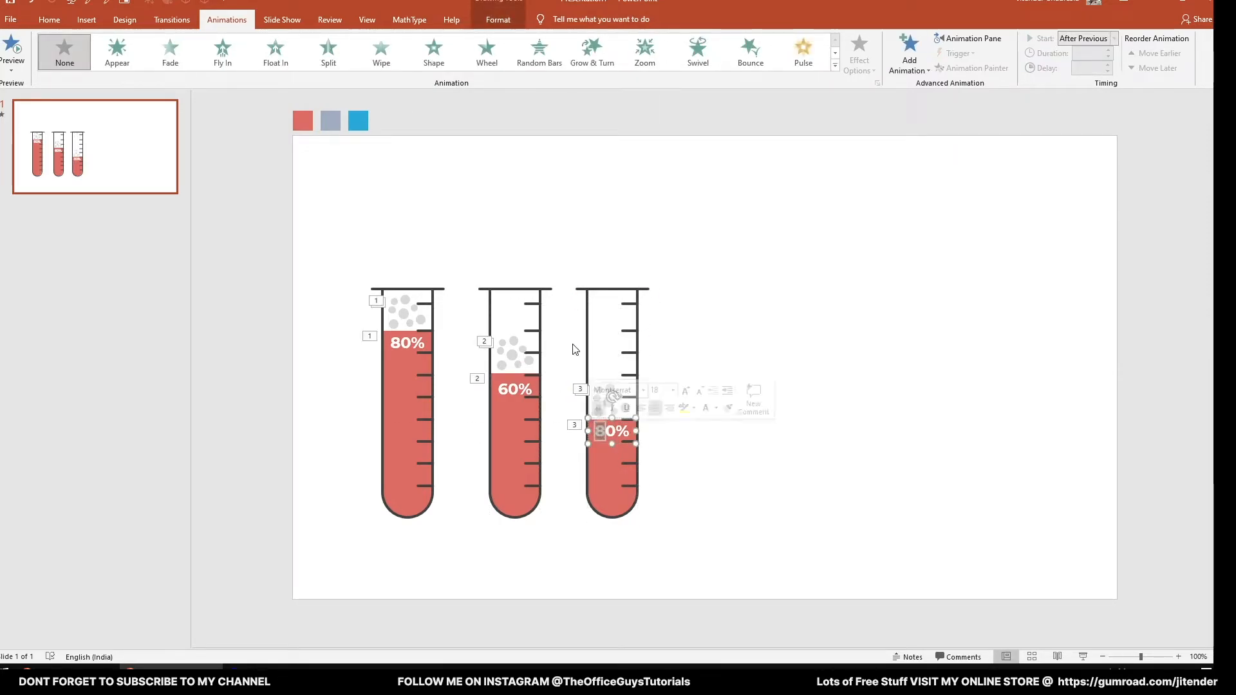
{"action": "type", "text": "4"}
{"action": "left_click", "coordinate": [473, 520]}
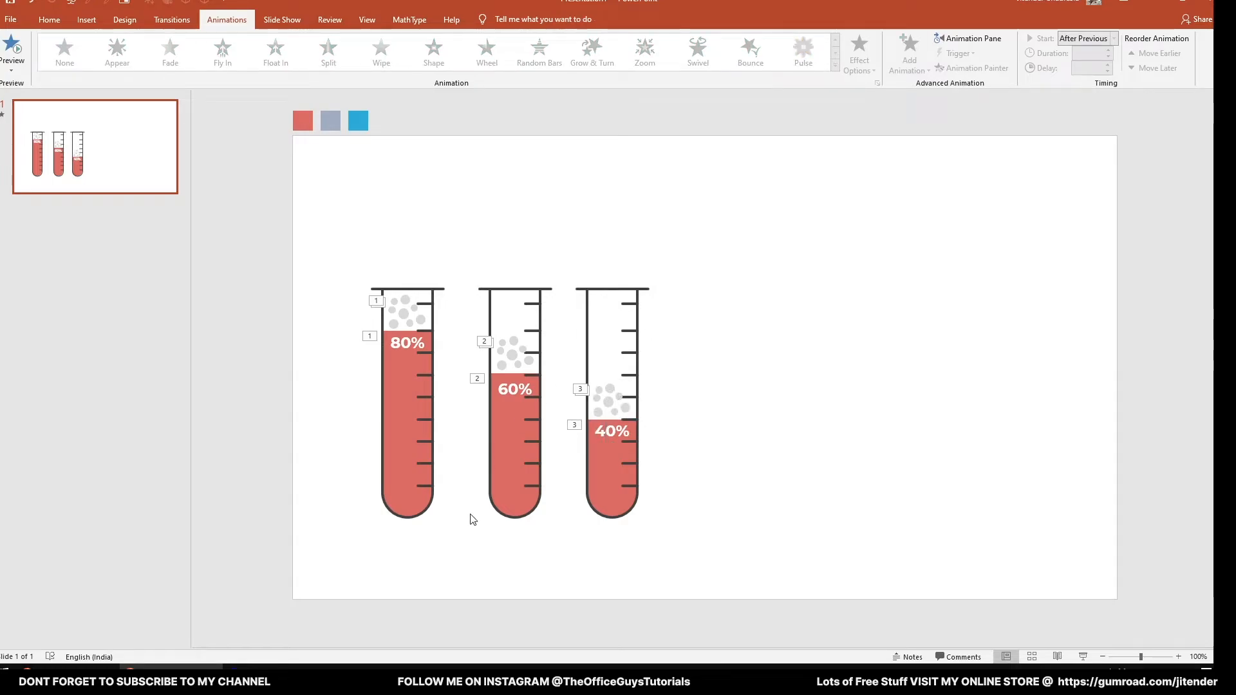
- Fill the second tube's liquid with the blue sampled from the blue swatch using the Eyedropper
{"action": "left_click", "coordinate": [507, 493]}
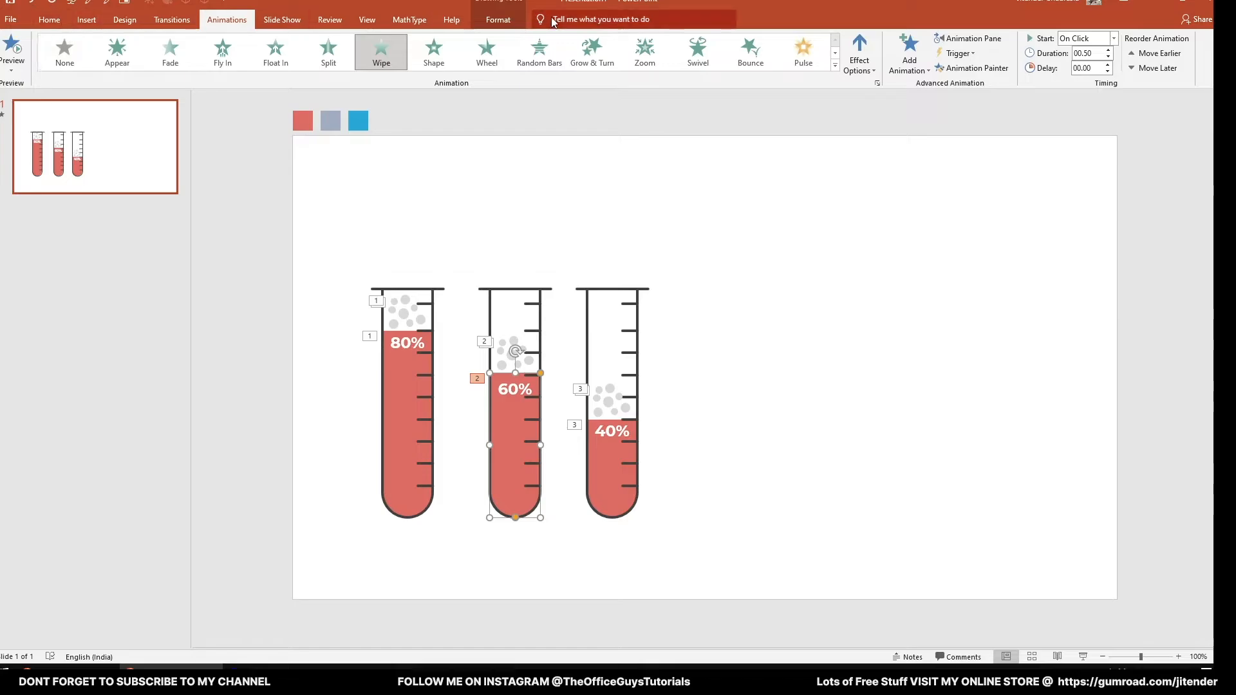
{"action": "left_click", "coordinate": [508, 21]}
{"action": "left_click", "coordinate": [462, 38]}
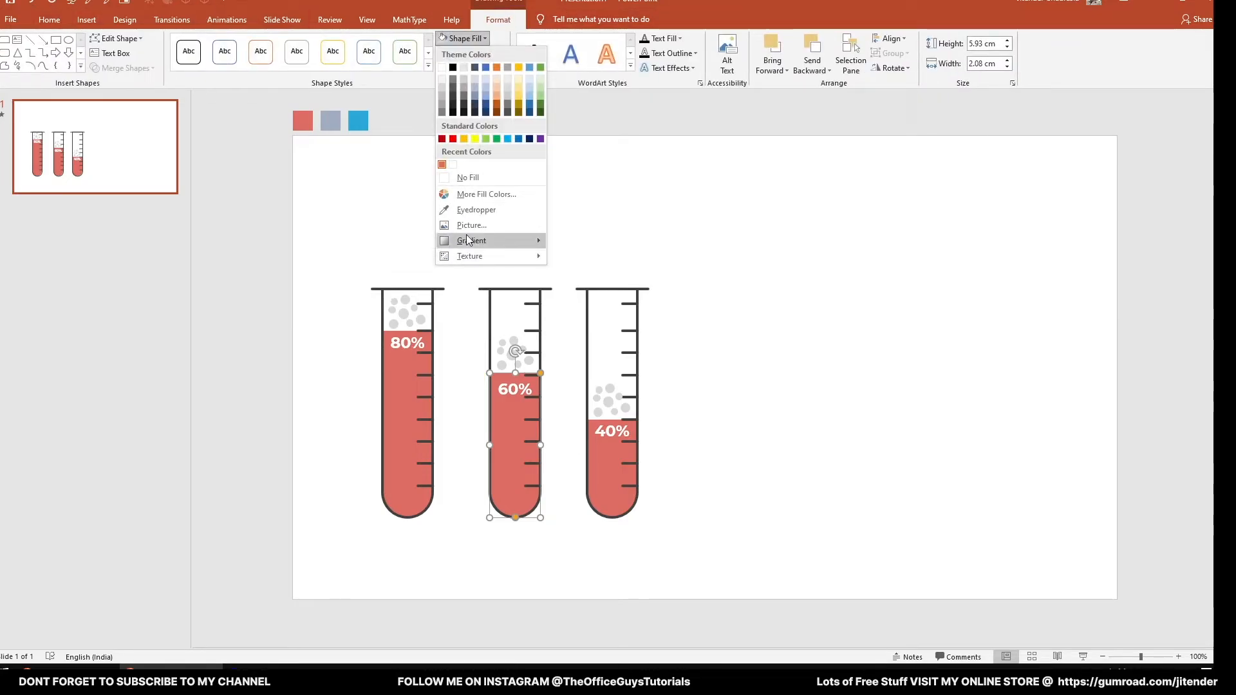
{"action": "left_click", "coordinate": [458, 210]}
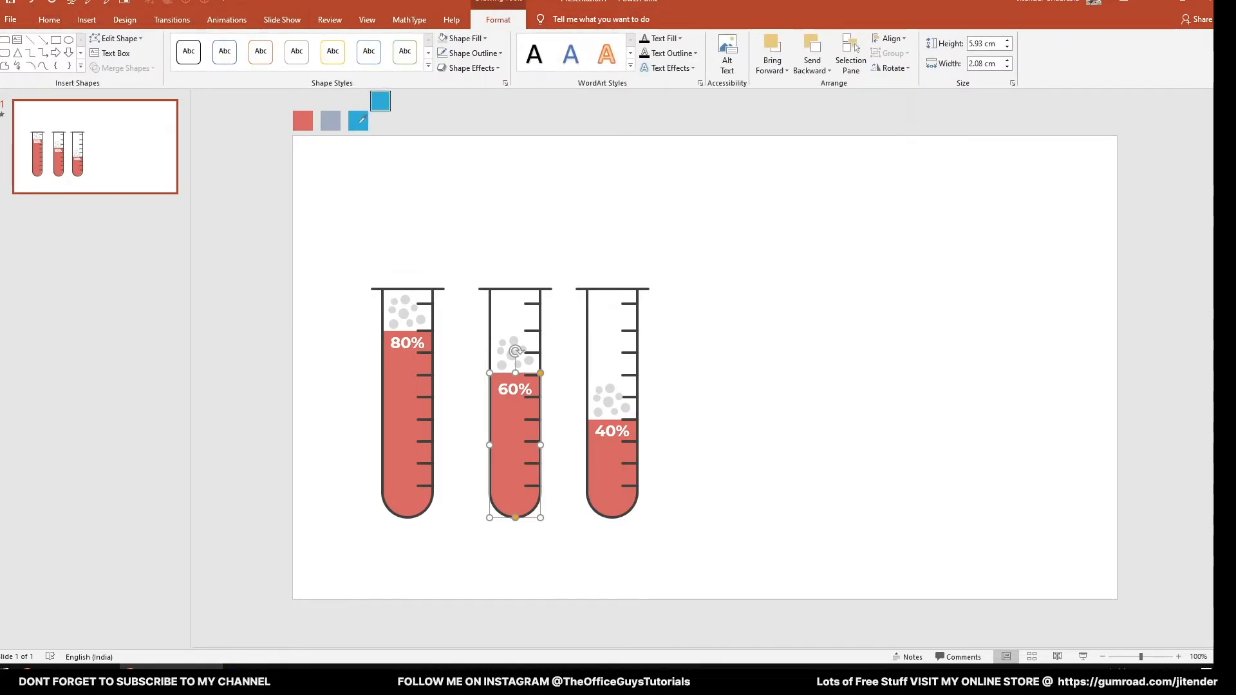
{"action": "left_click", "coordinate": [359, 122]}
{"action": "left_click", "coordinate": [581, 137]}
- Recolour the third tube's liquid with the grey-blue of the middle swatch using the Eyedropper
{"action": "left_click", "coordinate": [606, 472]}
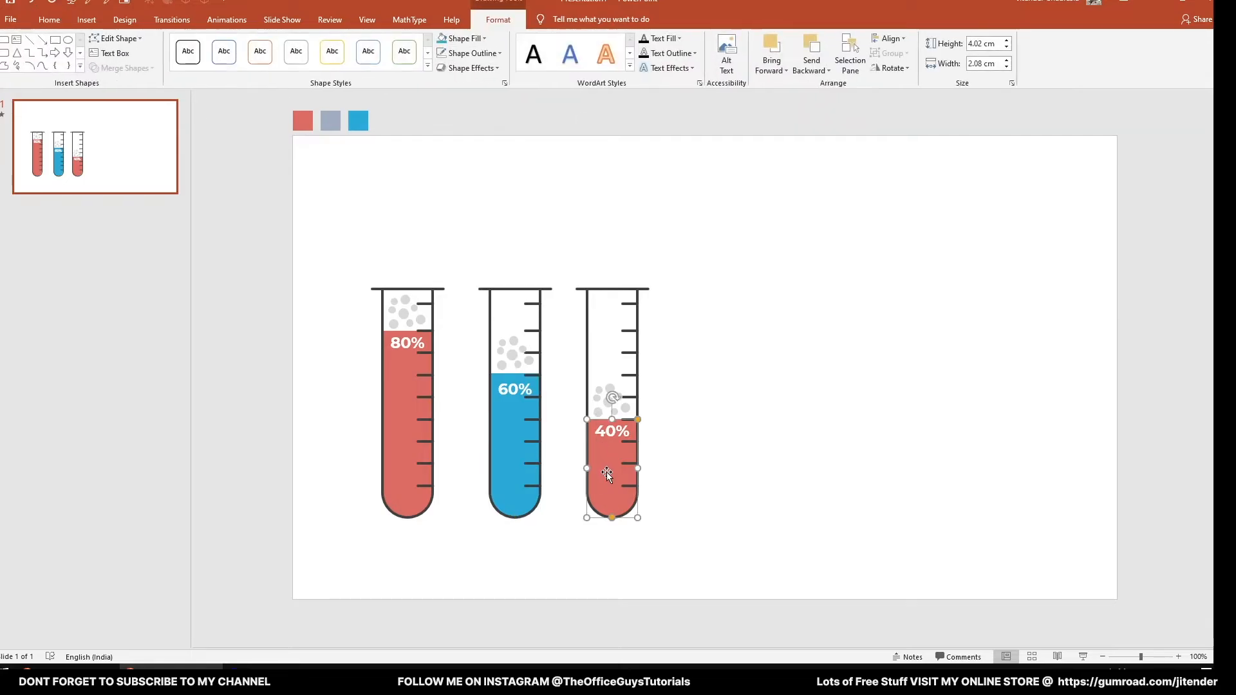
{"action": "left_click", "coordinate": [470, 40]}
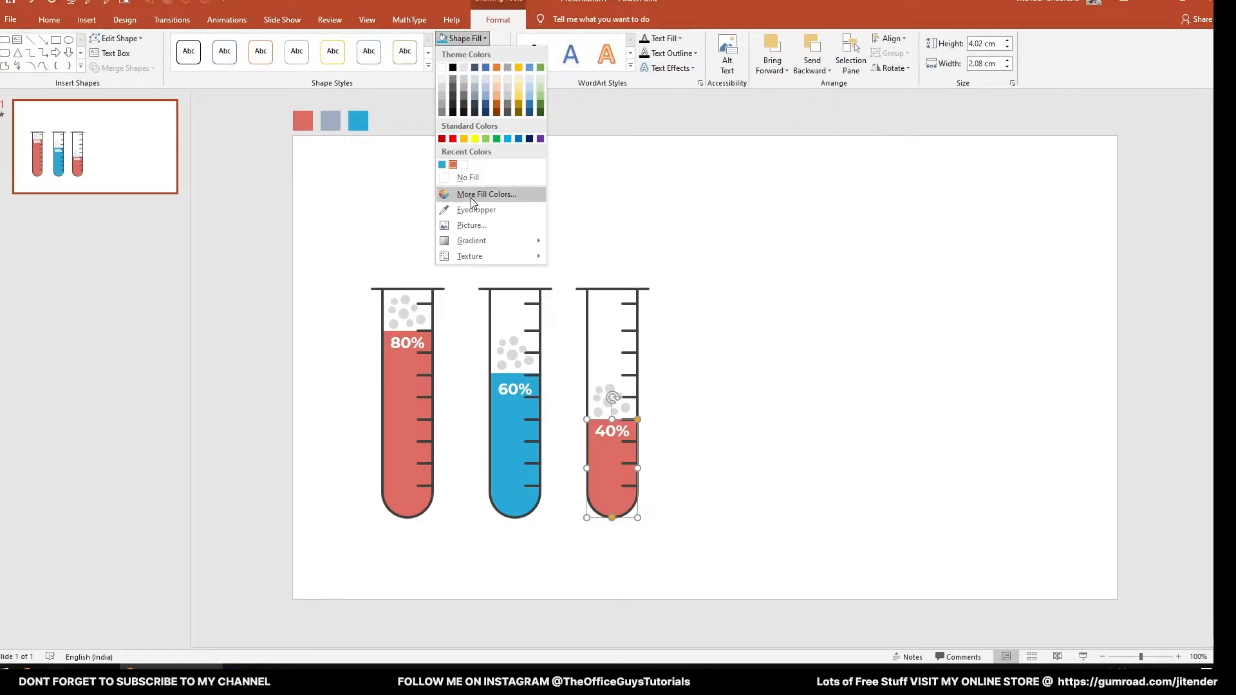
{"action": "left_click", "coordinate": [470, 199]}
{"action": "left_click", "coordinate": [472, 122]}
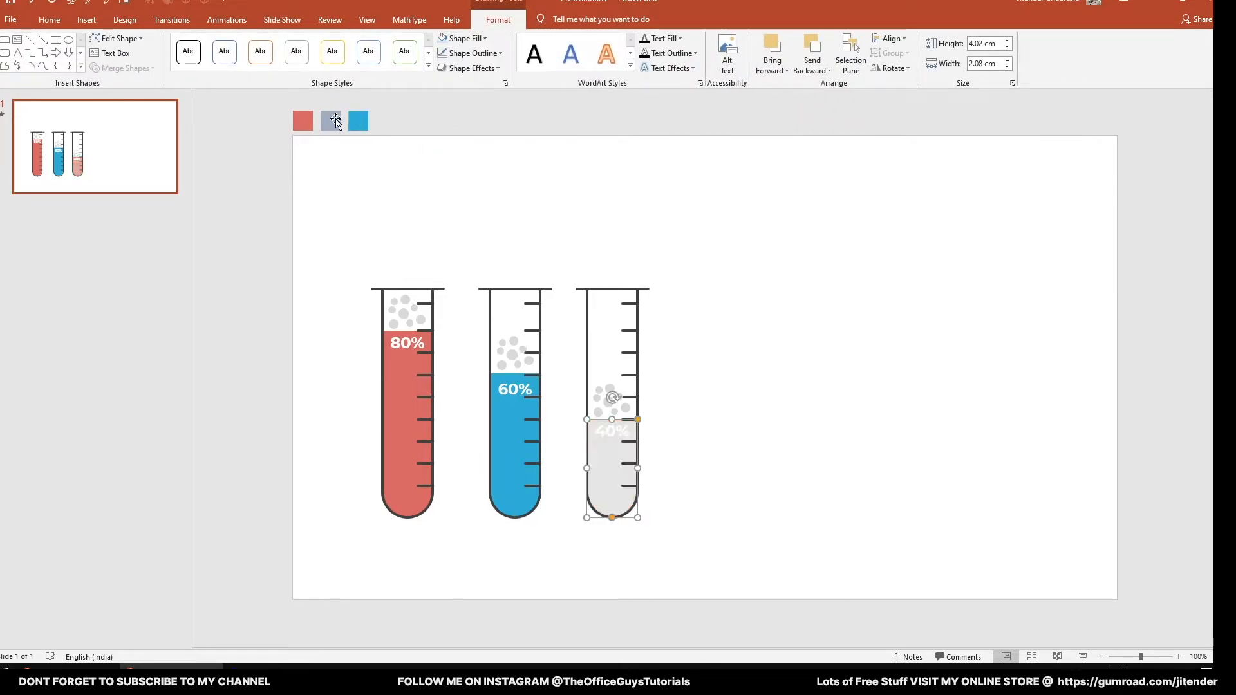
{"action": "left_click", "coordinate": [478, 40]}
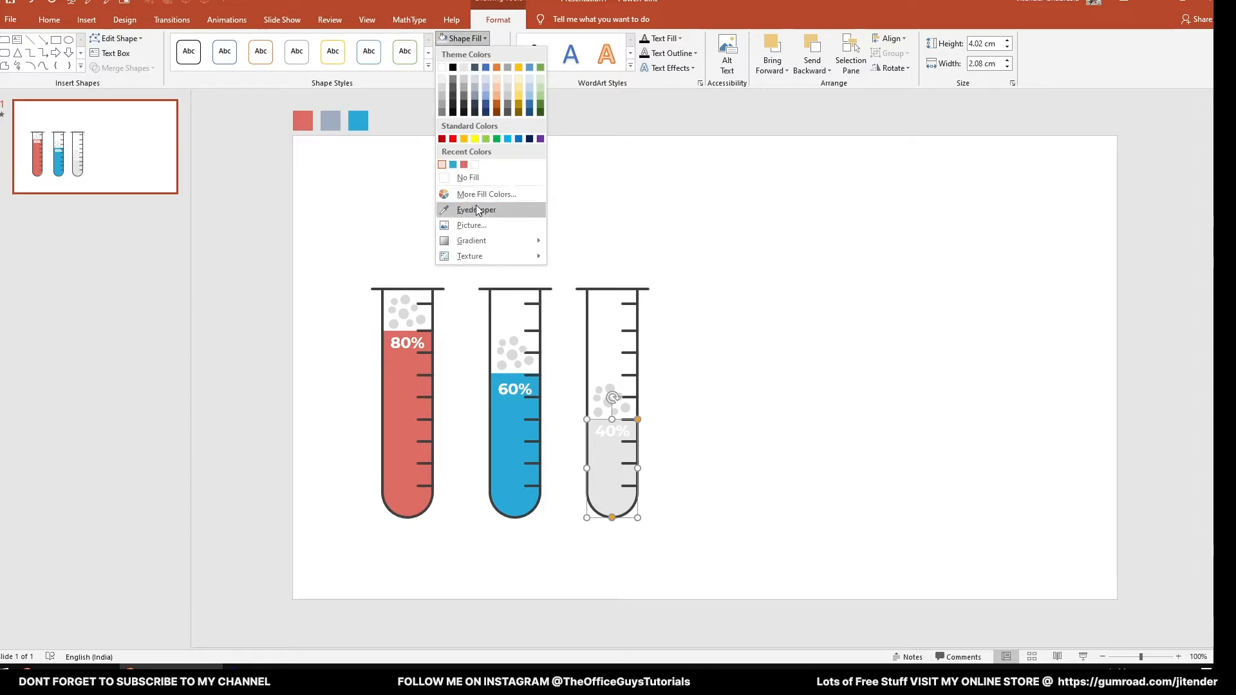